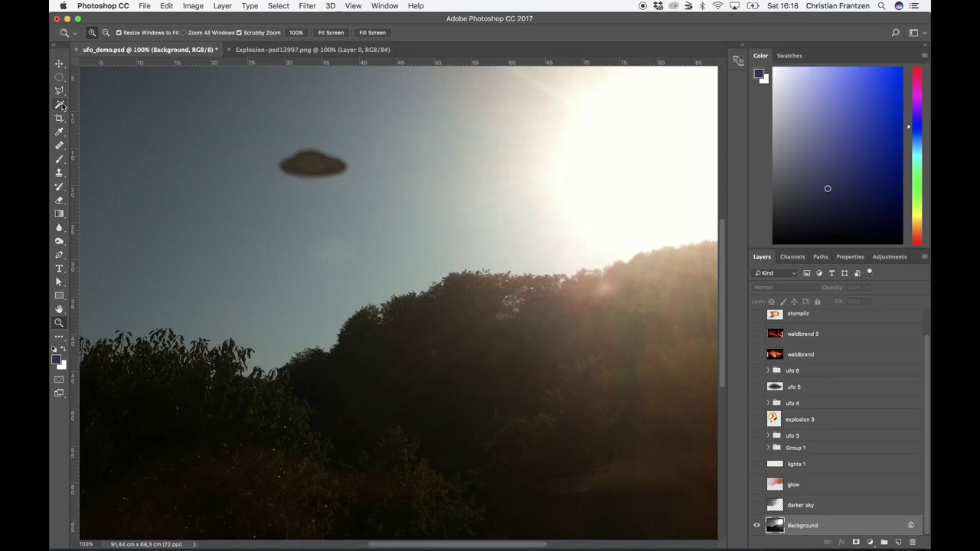
- Extend the forest selection over the sunlit hillside up to its ridge, using the Magic Wand with a tolerance of 20
click(60, 104)
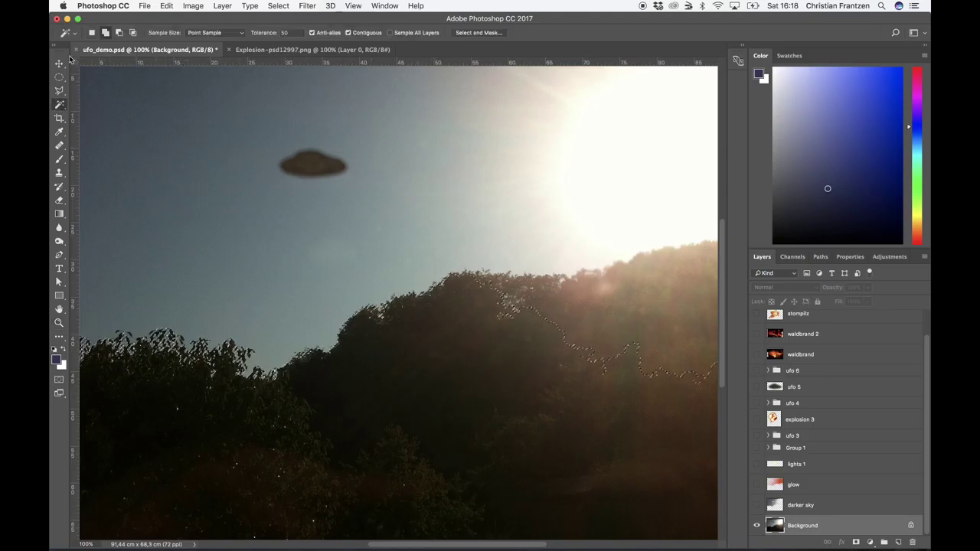
click(284, 32)
text(20)
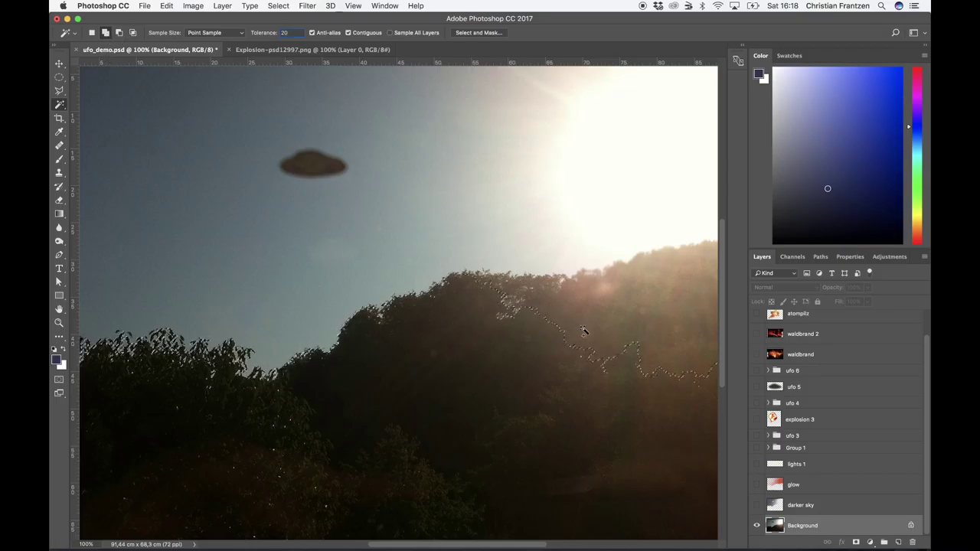
click(583, 330)
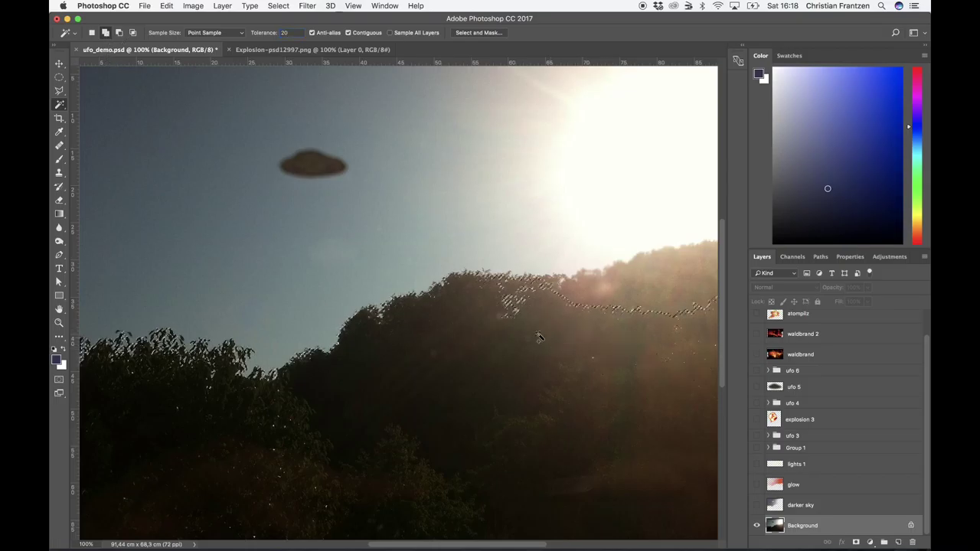
click(419, 306)
click(668, 285)
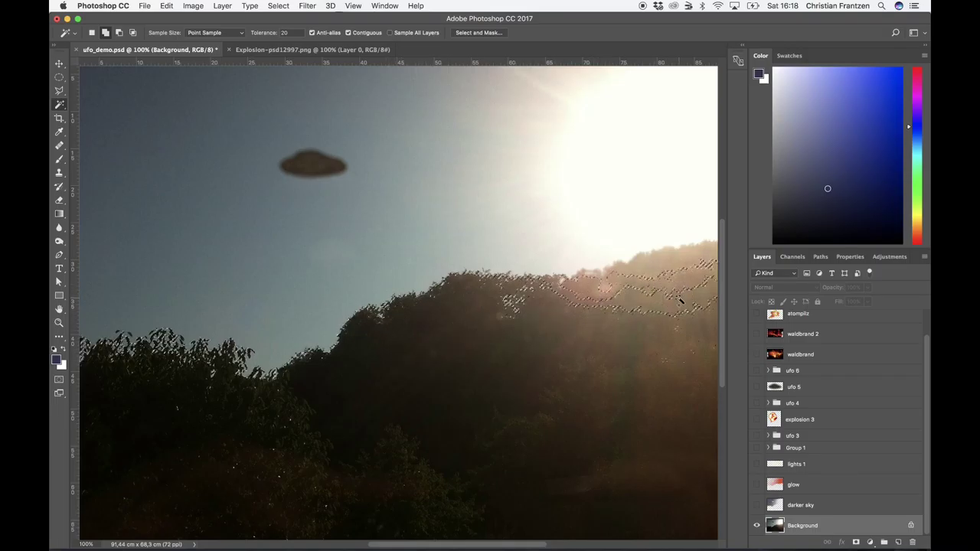
click(641, 280)
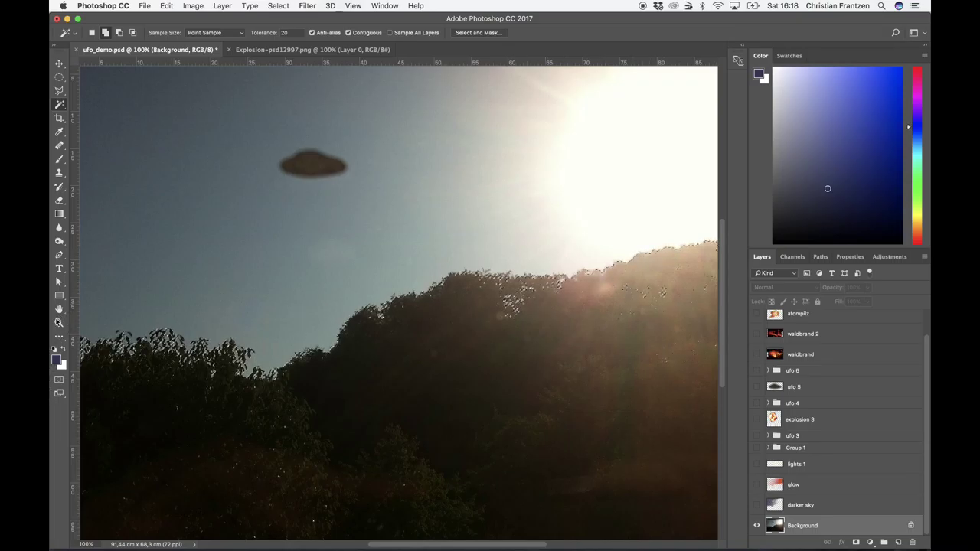
- Examine the selection edge and the sky gaps between the leaves along the treetops at 400% magnification
click(59, 323)
click(502, 296)
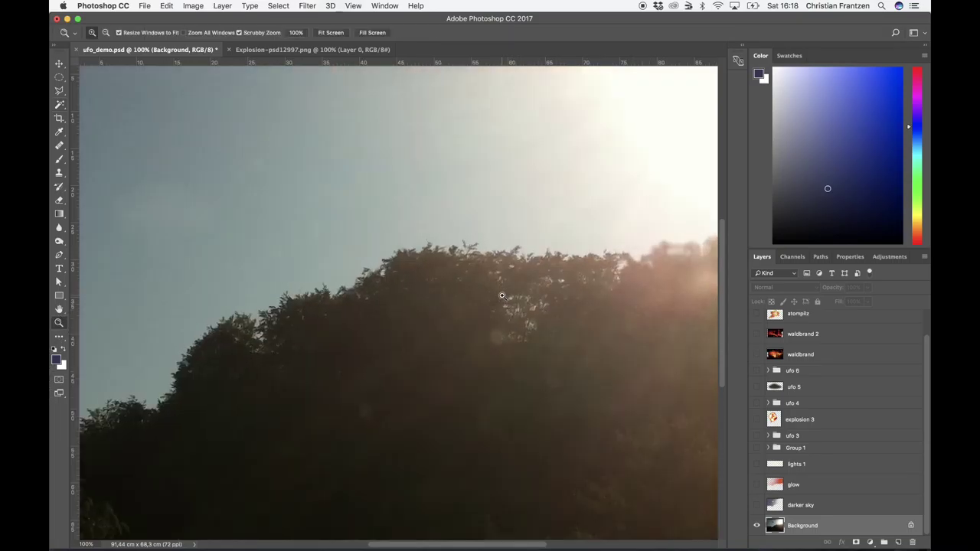
click(502, 302)
click(498, 319)
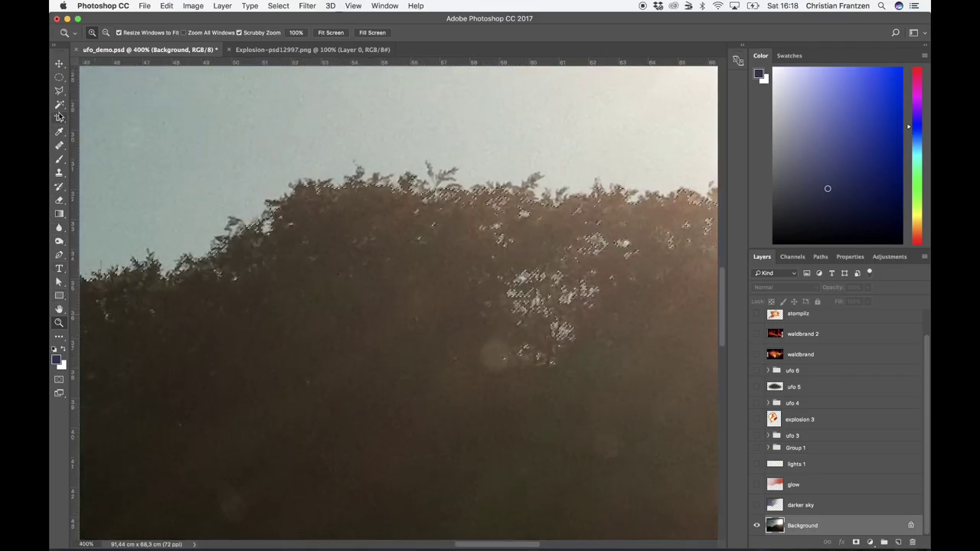
click(59, 104)
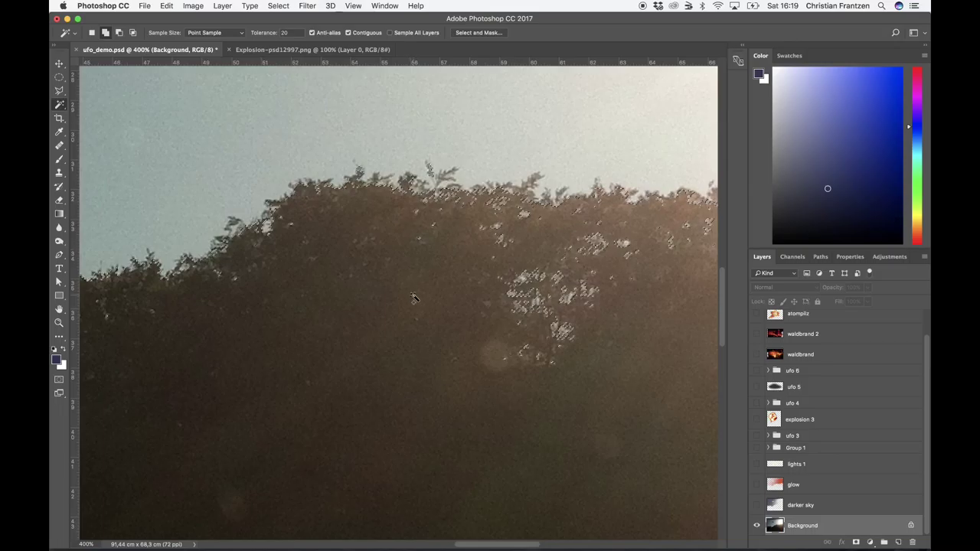
key(z)
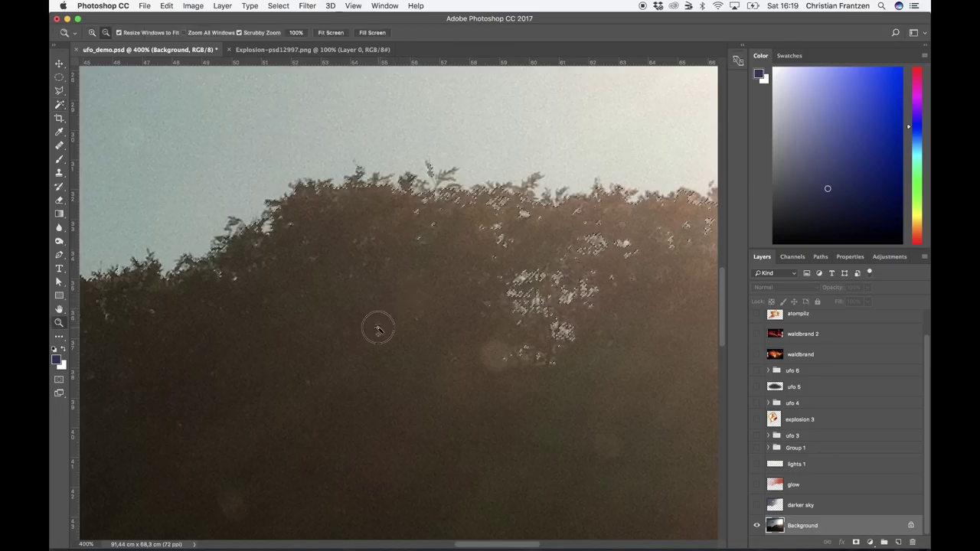
alt+click(378, 328)
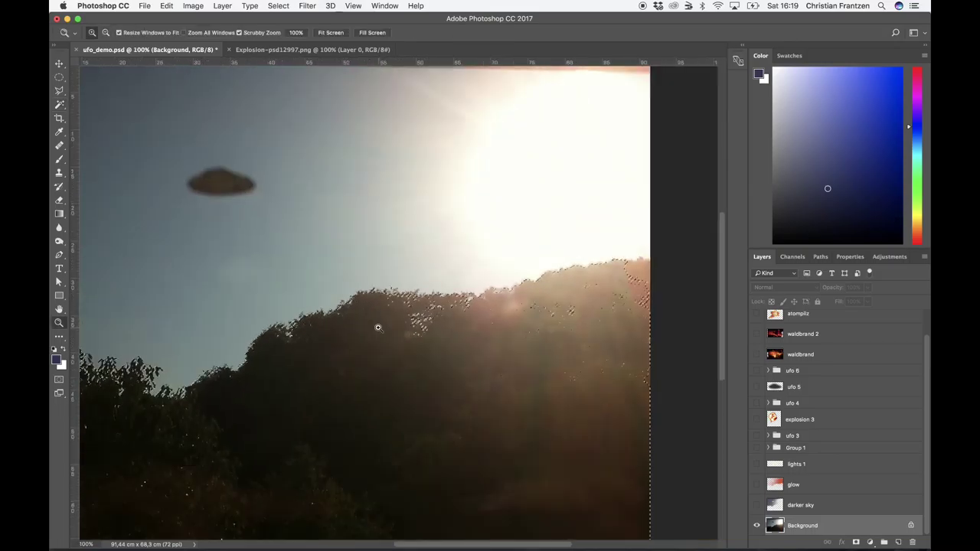
- Start a Color Range selection from sampled colors, sampling the bright hillside tones and adding the darker forest tones
click(277, 6)
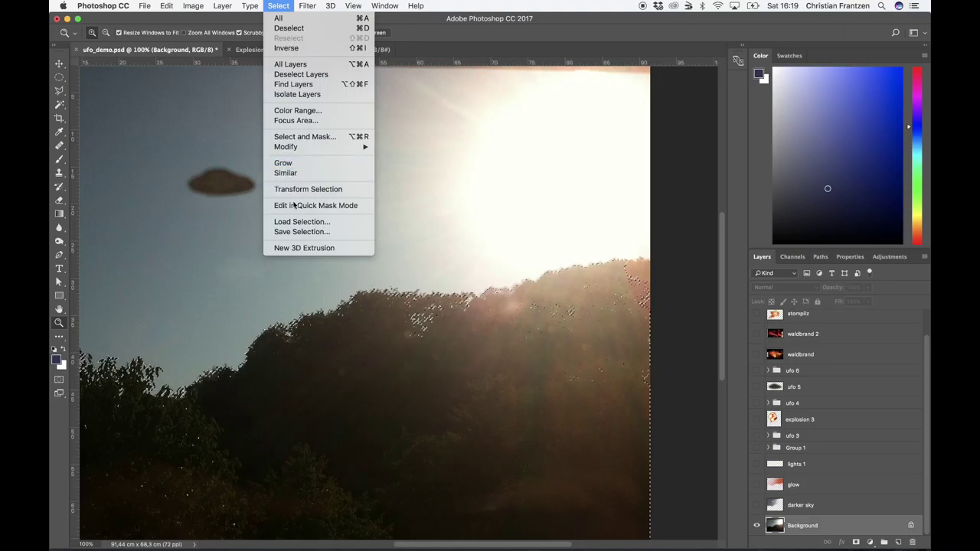
click(291, 112)
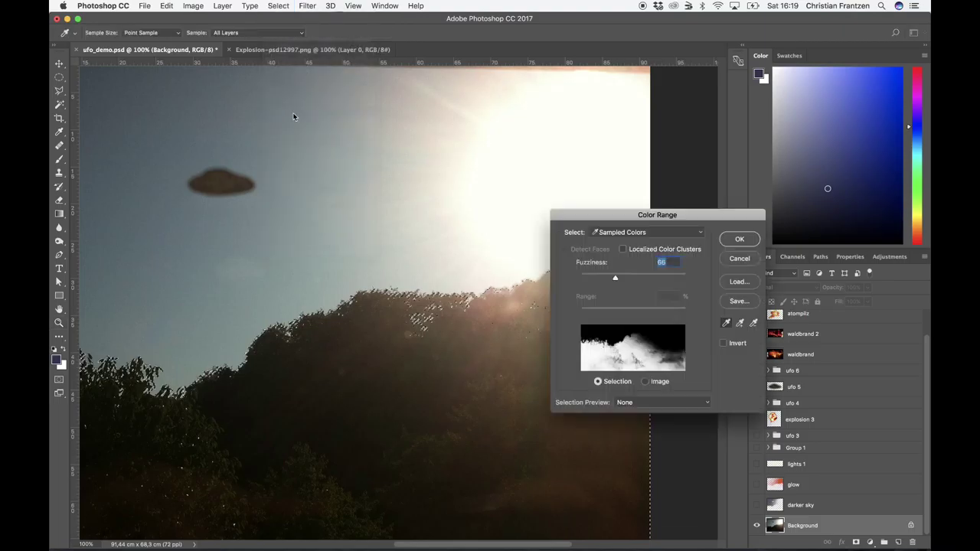
click(366, 352)
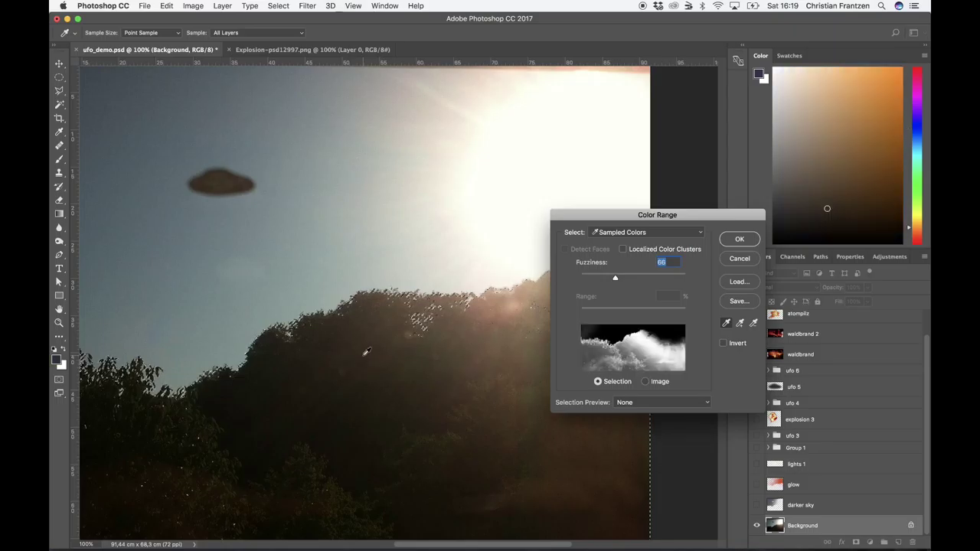
drag(578, 213, 677, 197)
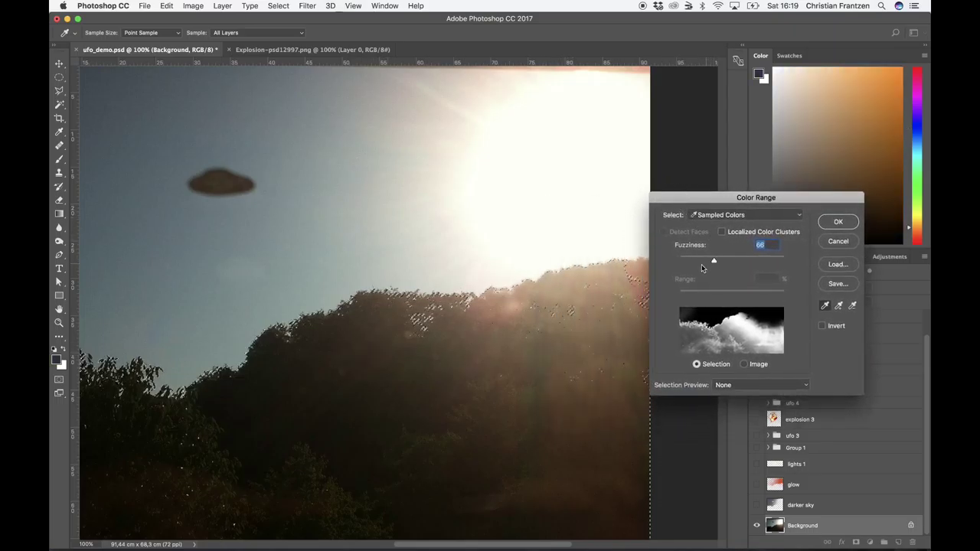
click(639, 265)
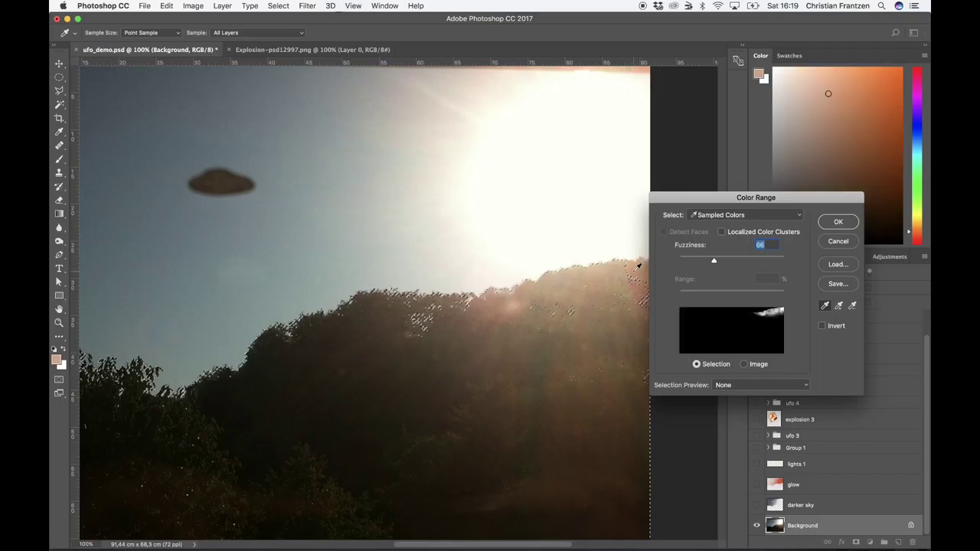
click(635, 273)
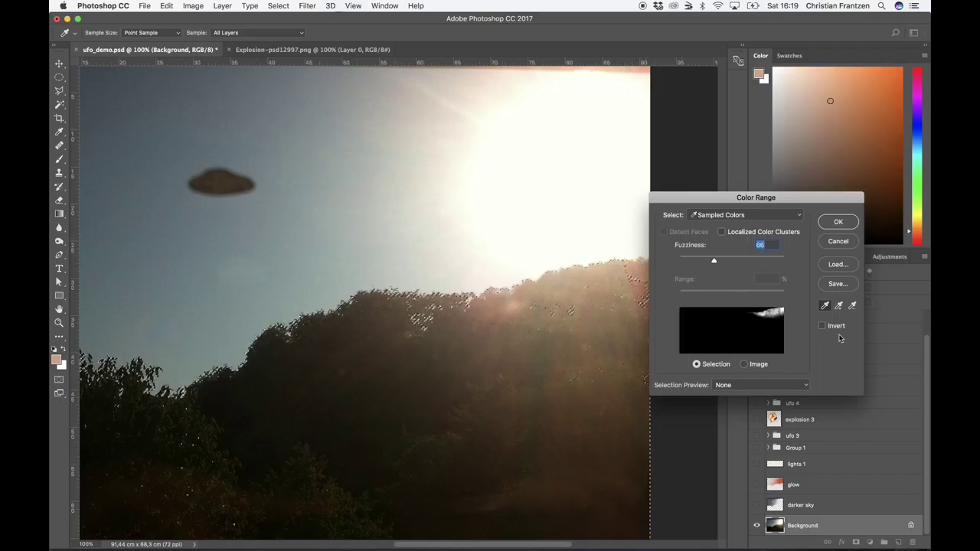
click(595, 287)
click(642, 275)
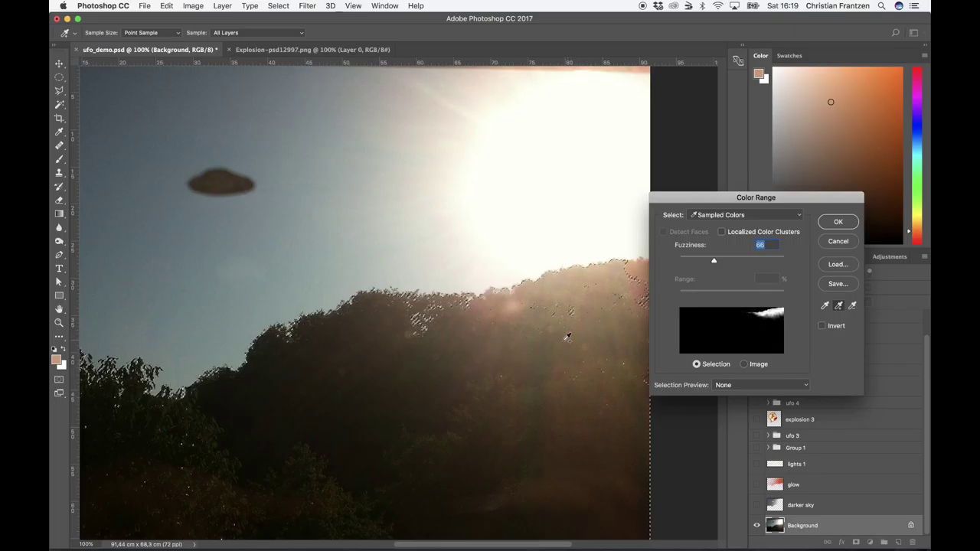
click(446, 396)
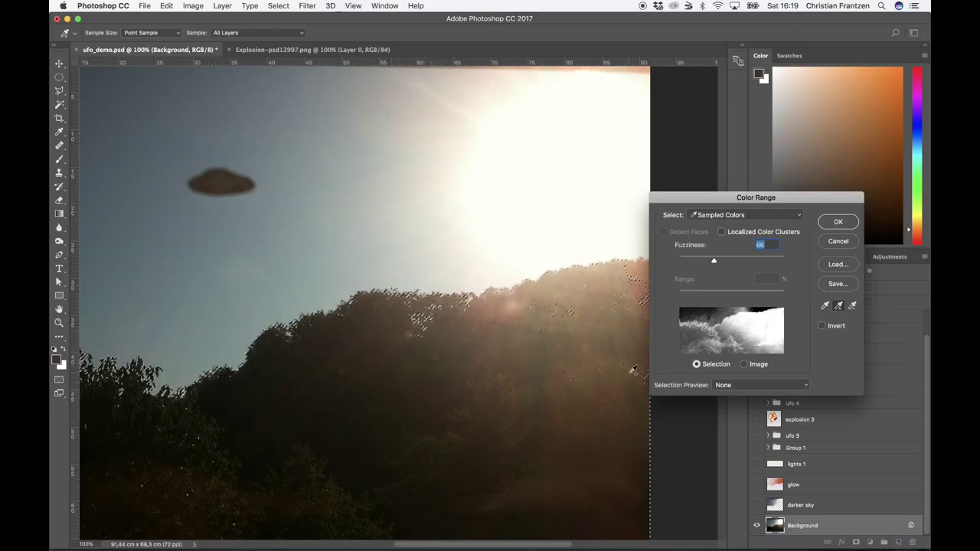
- Add the dark foreground tree tones to the Color Range sample at a fuzziness of 27, and reduce the fuzziness to 13
drag(712, 261, 694, 265)
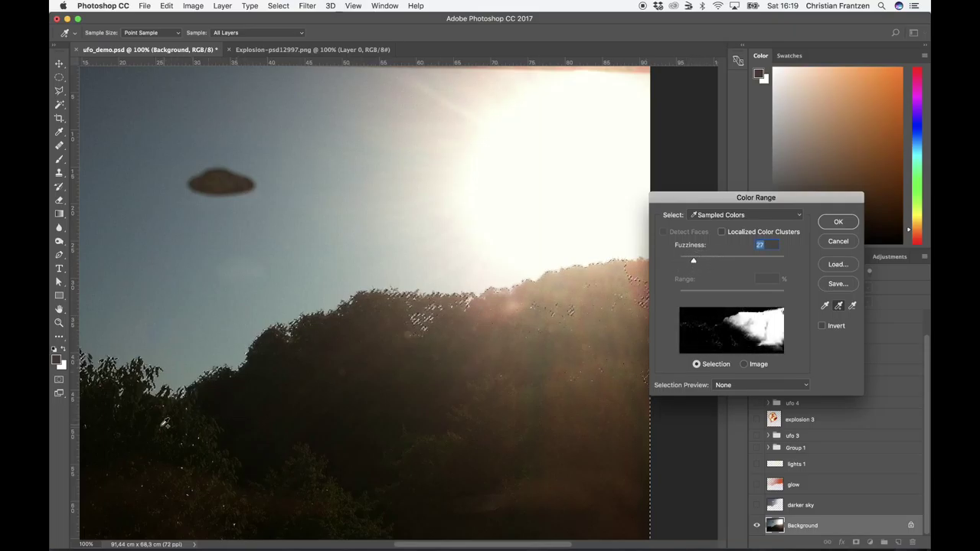
click(149, 430)
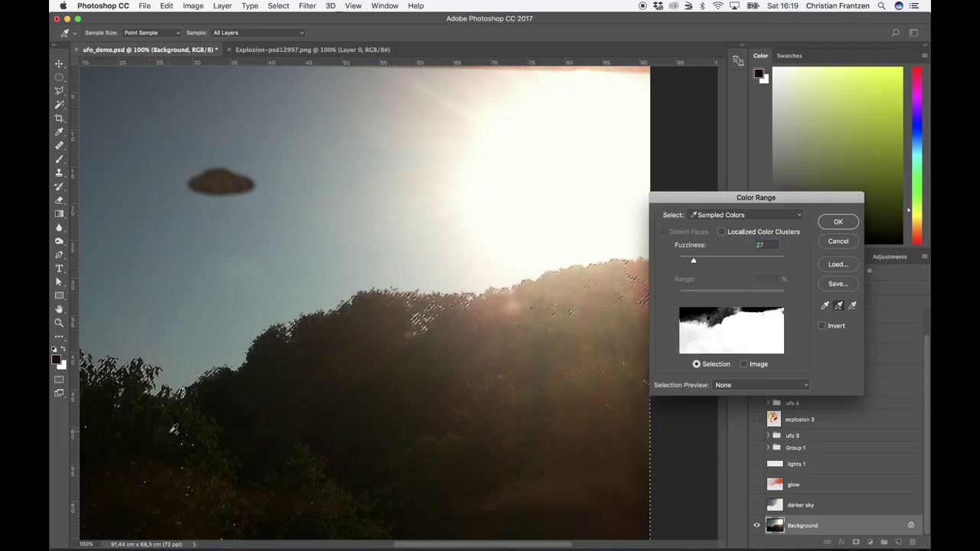
click(228, 473)
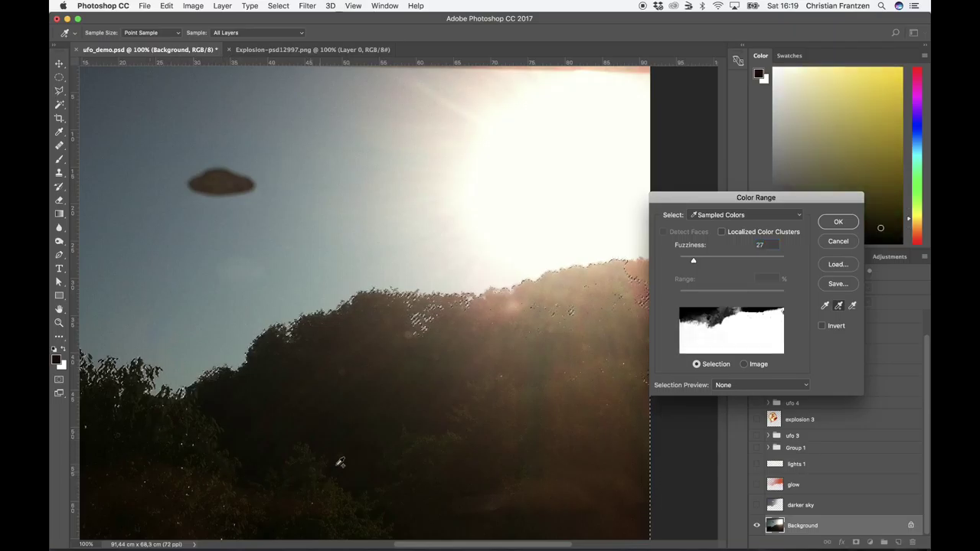
drag(694, 264, 687, 265)
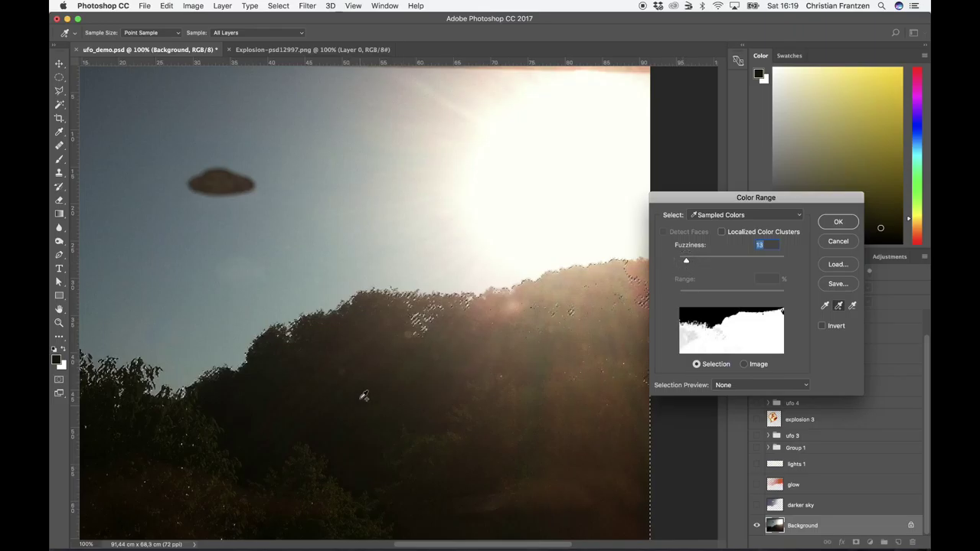
- Add the remaining dark foliage and treetop shades to the sampled colors and apply the Color Range selection
scroll(242, 438, left, 10)
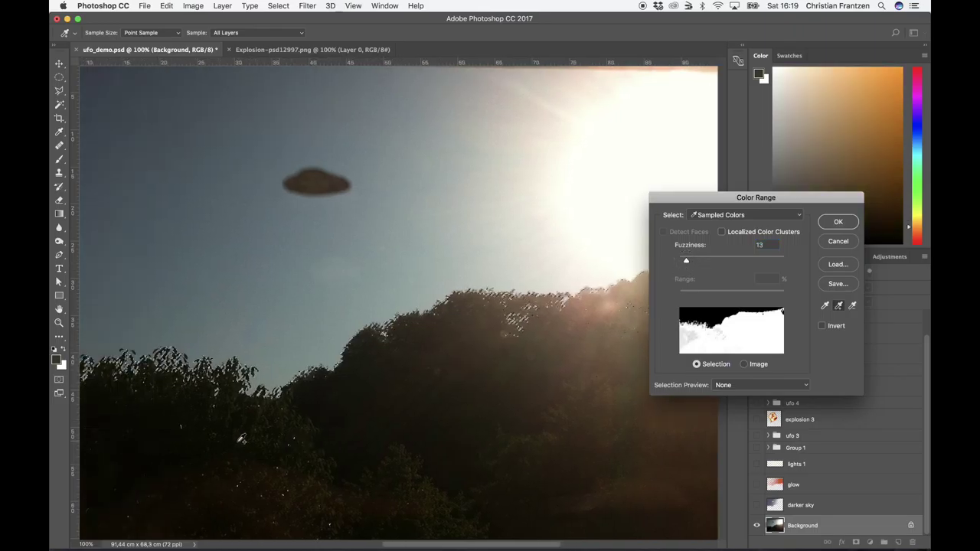
click(335, 464)
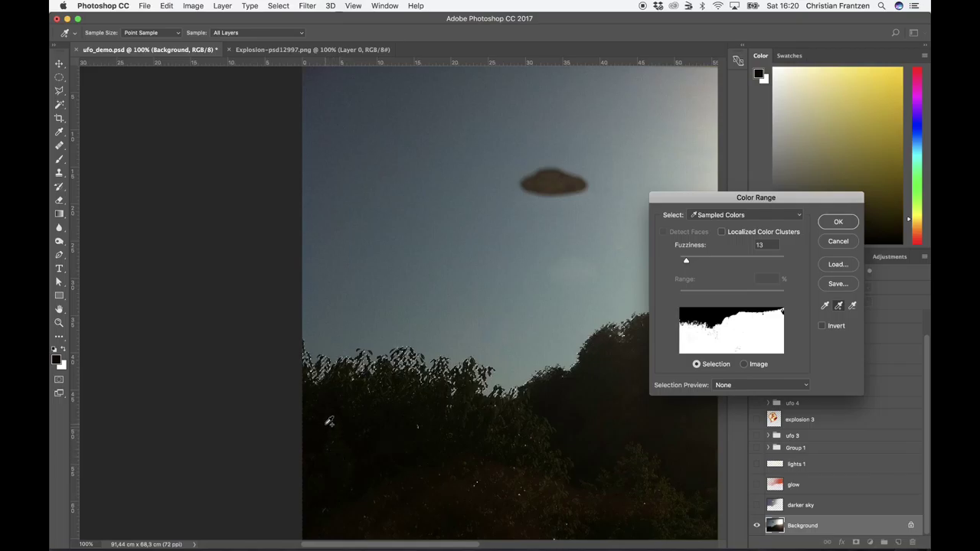
click(325, 428)
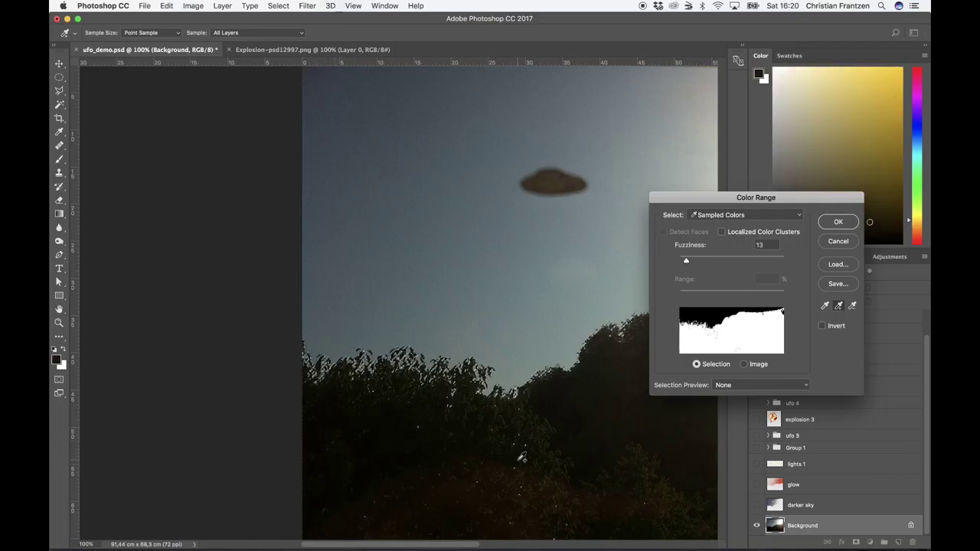
scroll(519, 459, right, 12)
scroll(521, 457, right, 4)
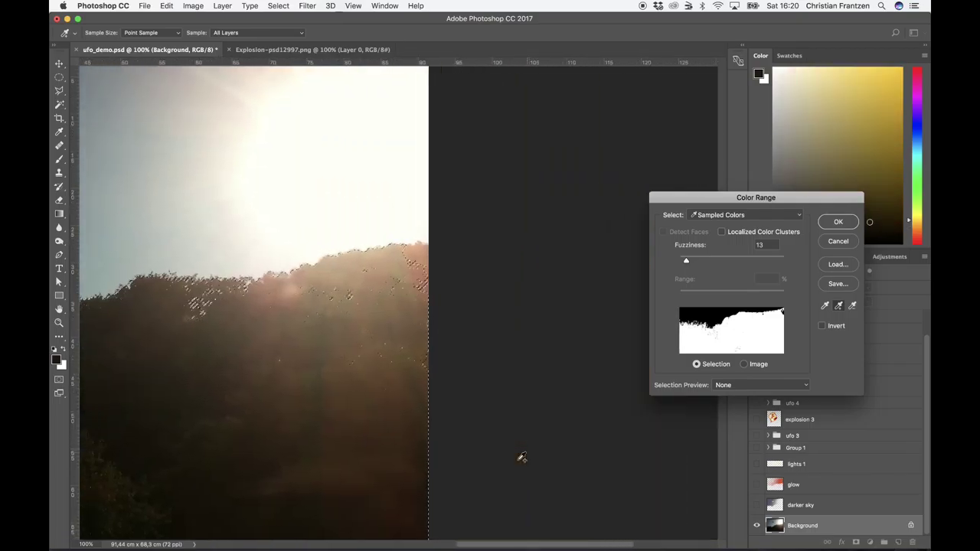
scroll(521, 457, left, 9)
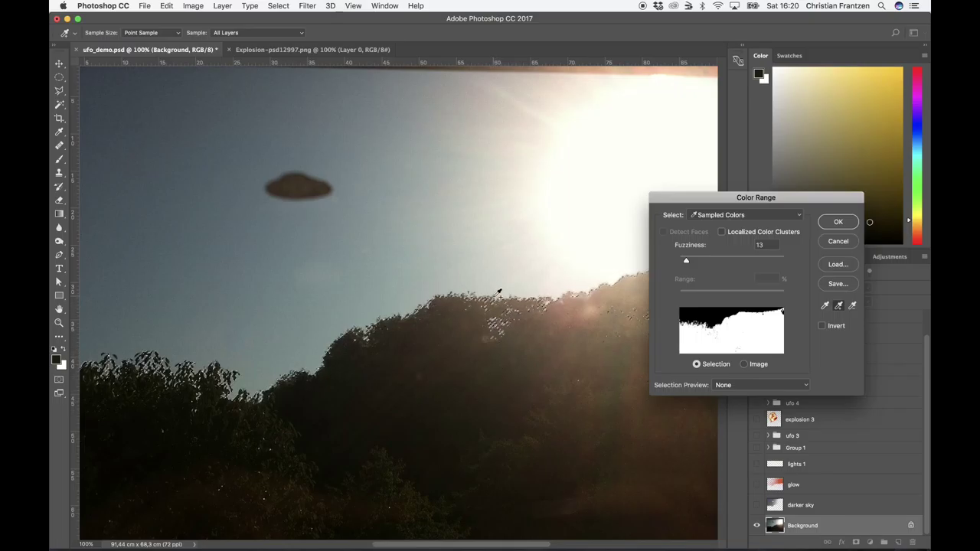
click(495, 301)
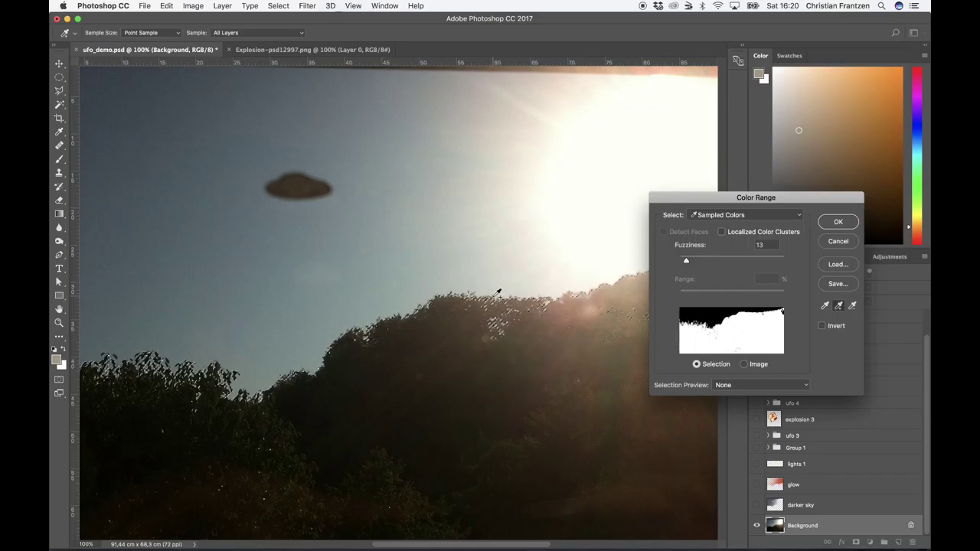
click(496, 294)
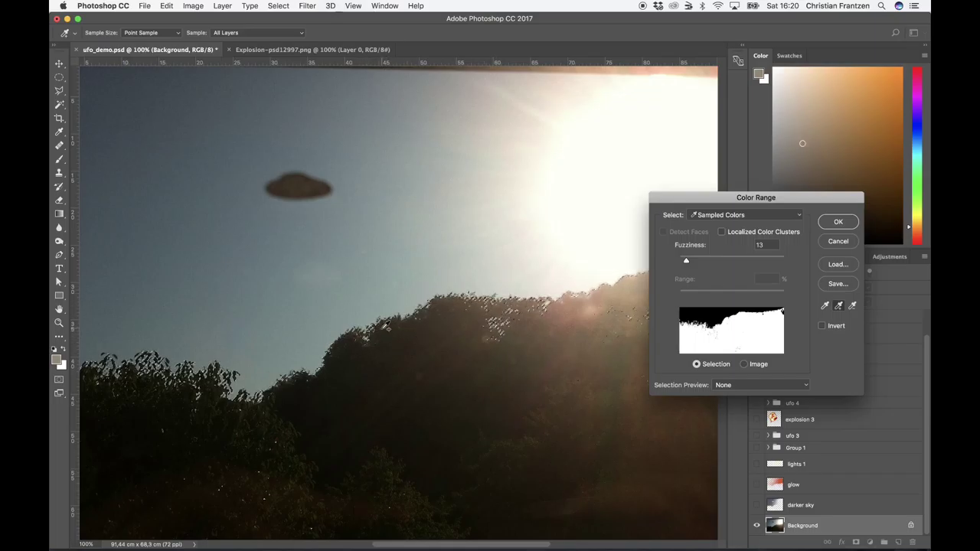
click(386, 327)
click(836, 222)
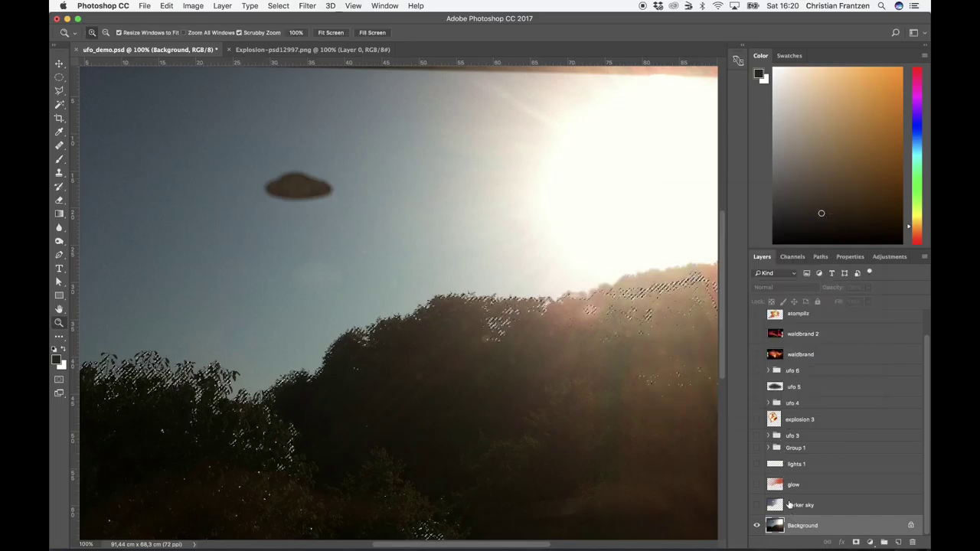
- Make all hidden layers visible, from darker sky up through the UFO, fire and explosion layers
click(800, 506)
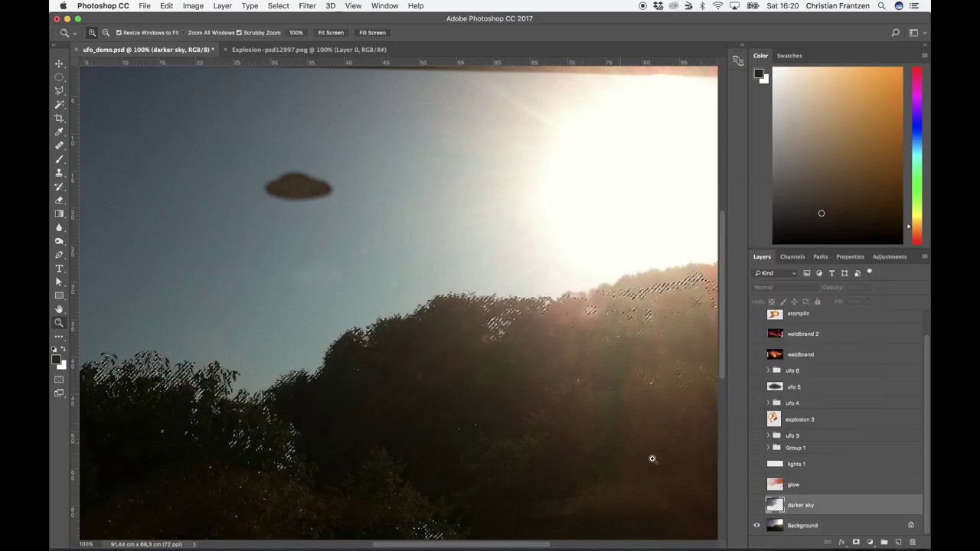
click(756, 504)
drag(756, 505, 758, 326)
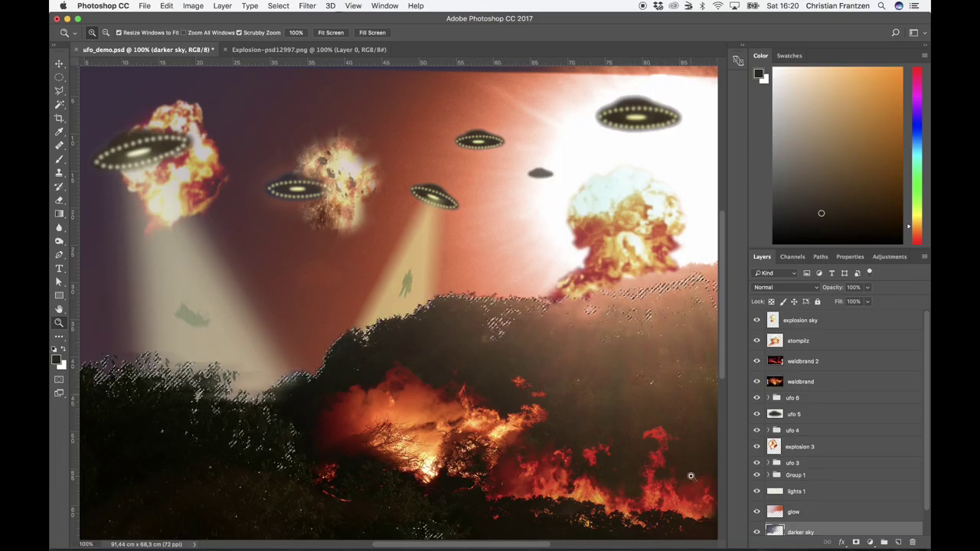
- Select the Background layer and inspect the treetop edge against the red sky at 300% magnification
scroll(815, 536, down, 2)
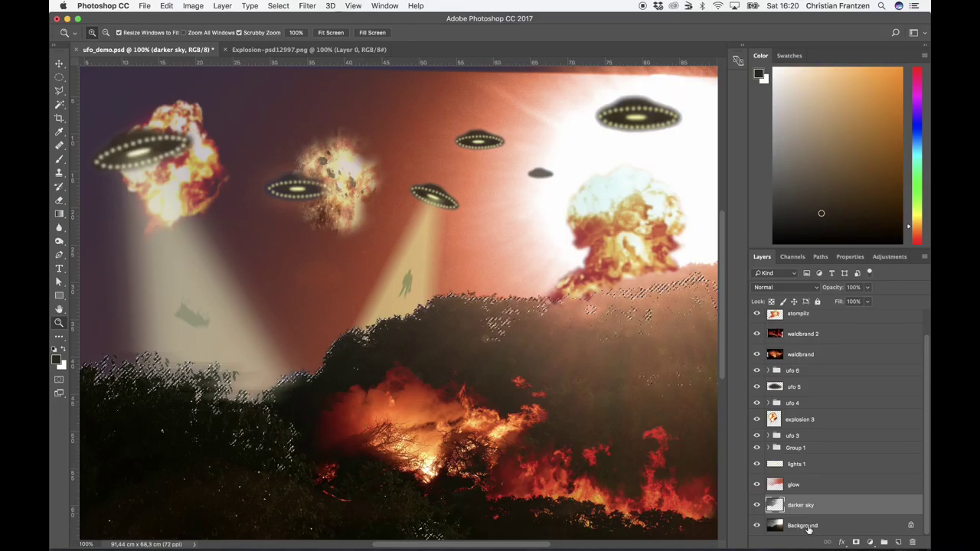
click(808, 526)
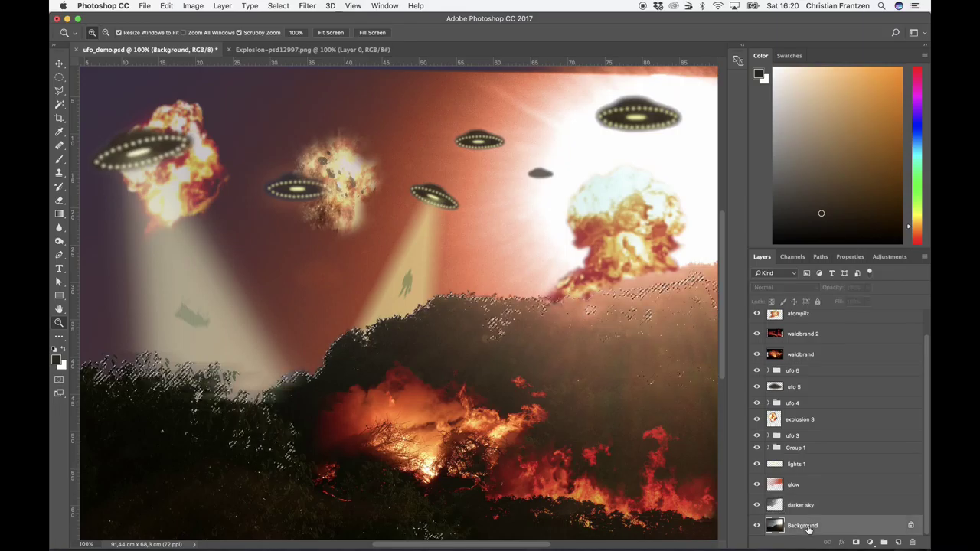
click(498, 302)
click(498, 303)
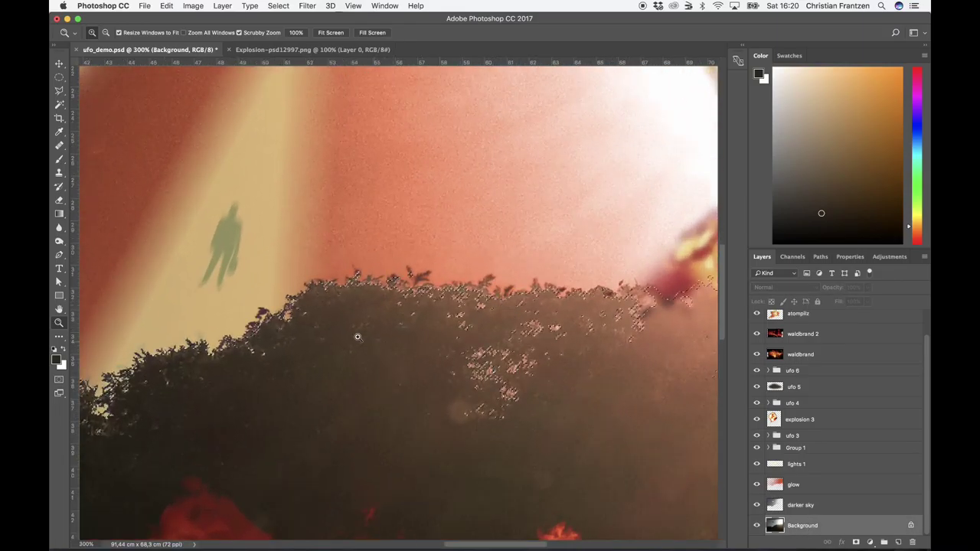
- Add the protruding treetop leaves to the selection with the Magic Wand at tolerance 20, and undo the addition that spills into the sky
click(59, 104)
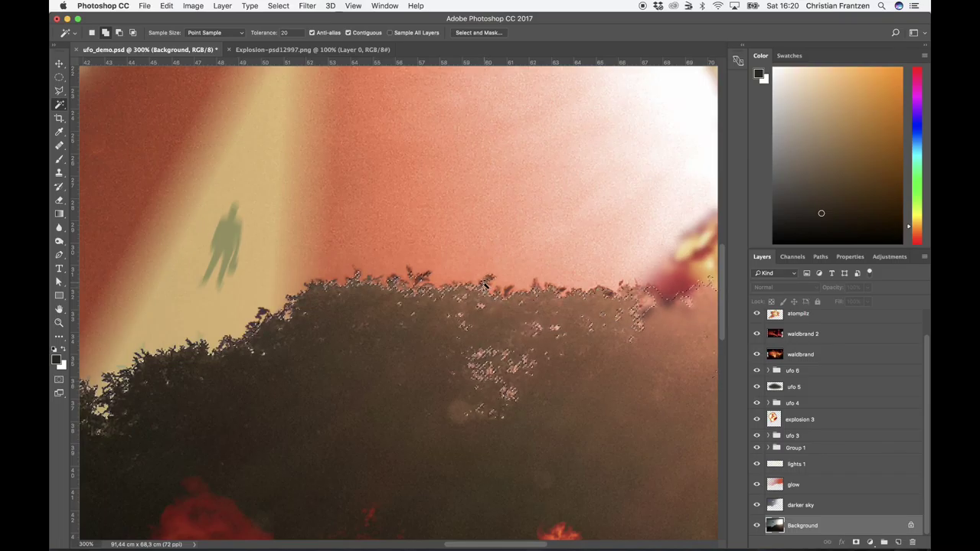
shift+click(512, 295)
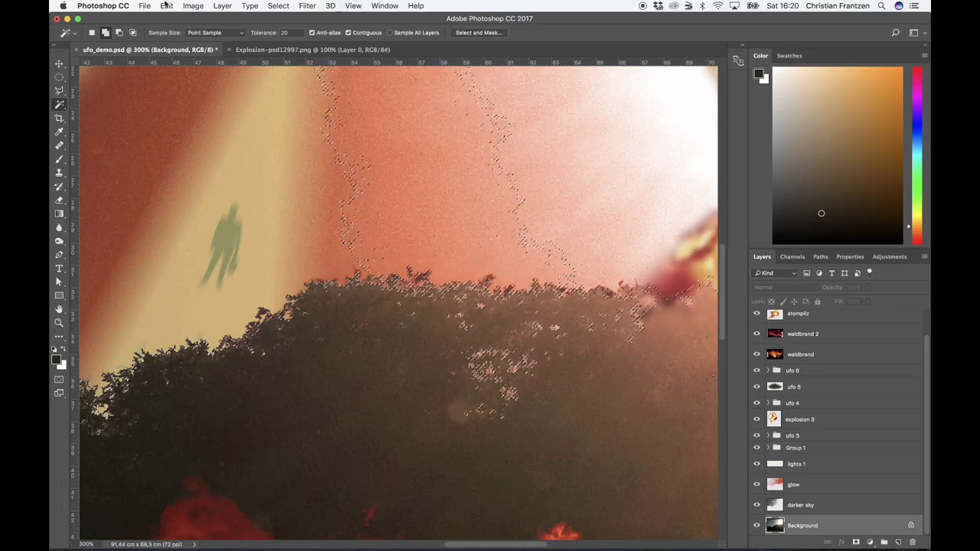
click(168, 6)
click(183, 18)
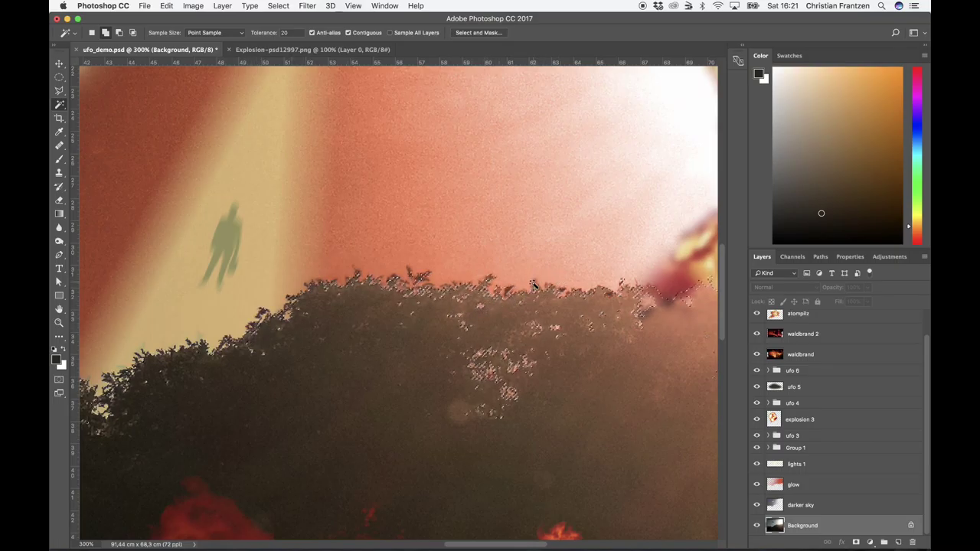
- Examine the selection's edge along the whole treeline, from the hill below the mushroom cloud to the foreground bushes and back
scroll(645, 293, right, 10)
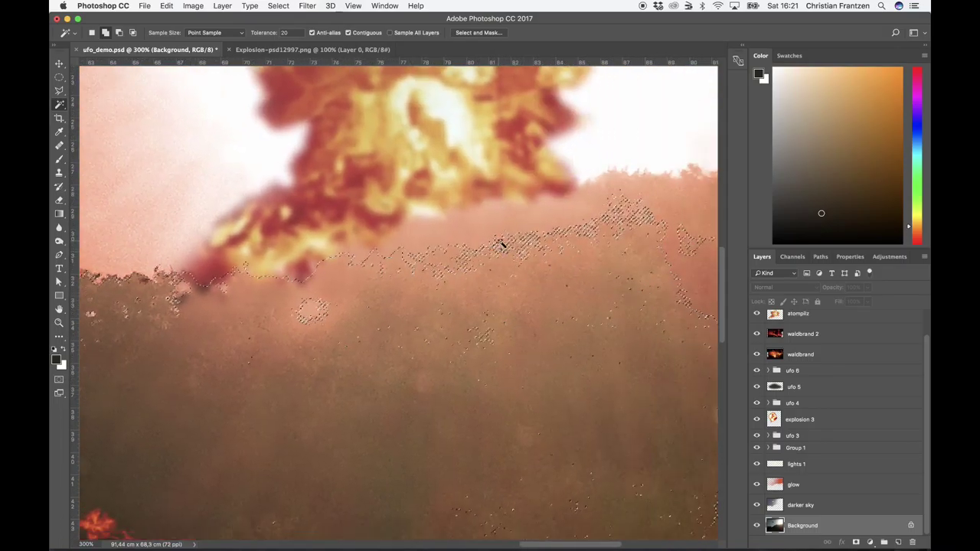
scroll(536, 269, left, 20)
scroll(539, 272, right, 8)
scroll(538, 271, down, 5)
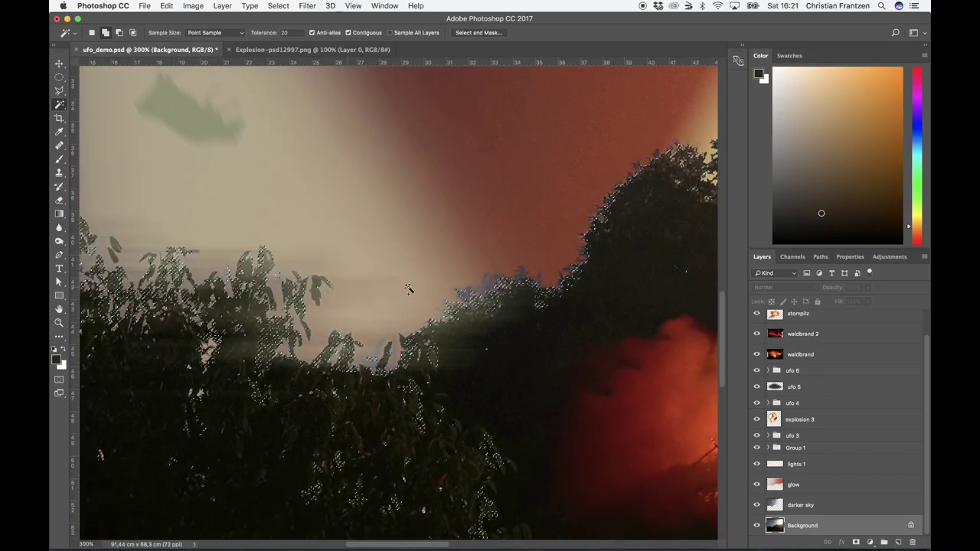
scroll(547, 258, right, 5)
scroll(545, 259, up, 2)
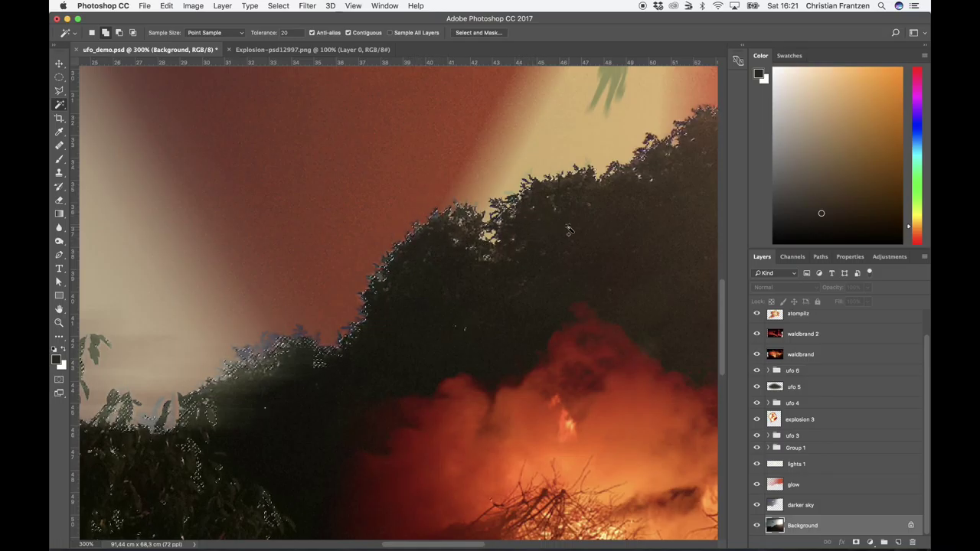
scroll(569, 230, right, 10)
scroll(569, 230, up, 3)
scroll(569, 230, right, 5)
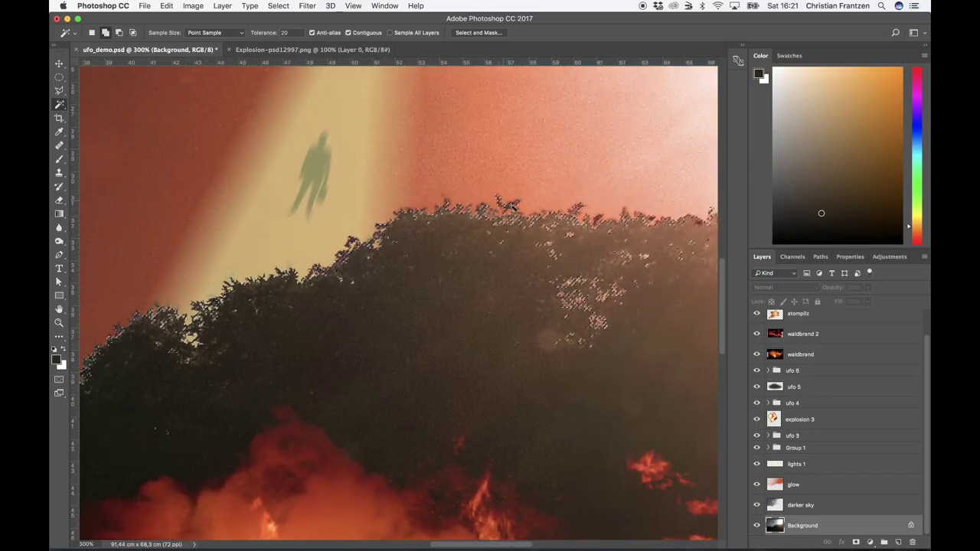
scroll(594, 282, right, 5)
- Clear the selected forest and hill area from the darker sky layer
click(800, 505)
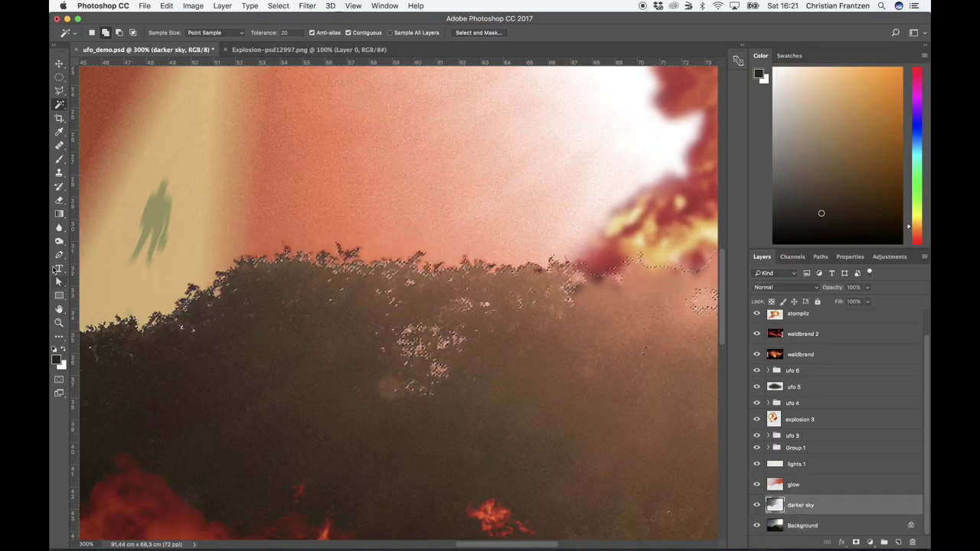
click(59, 322)
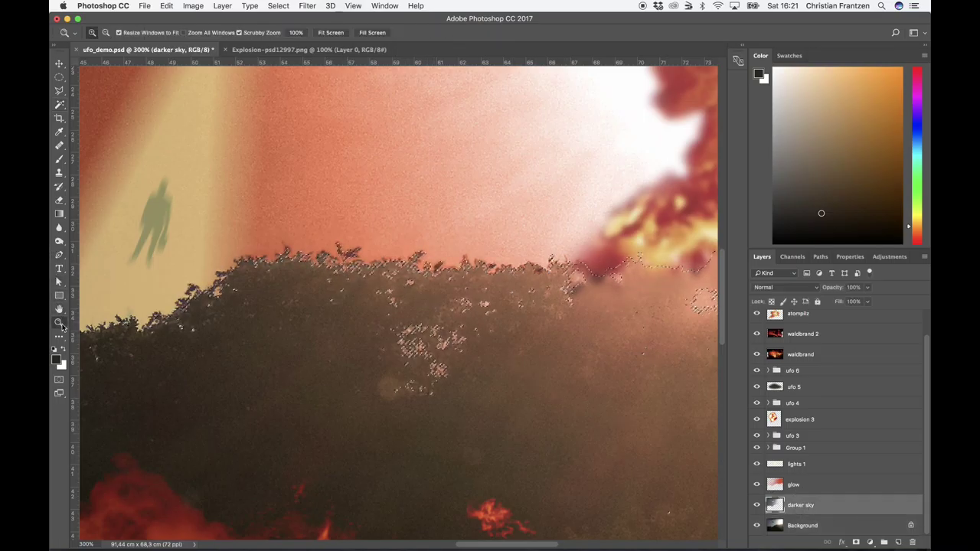
key(super+d)
alt+click(238, 306)
alt+click(238, 306)
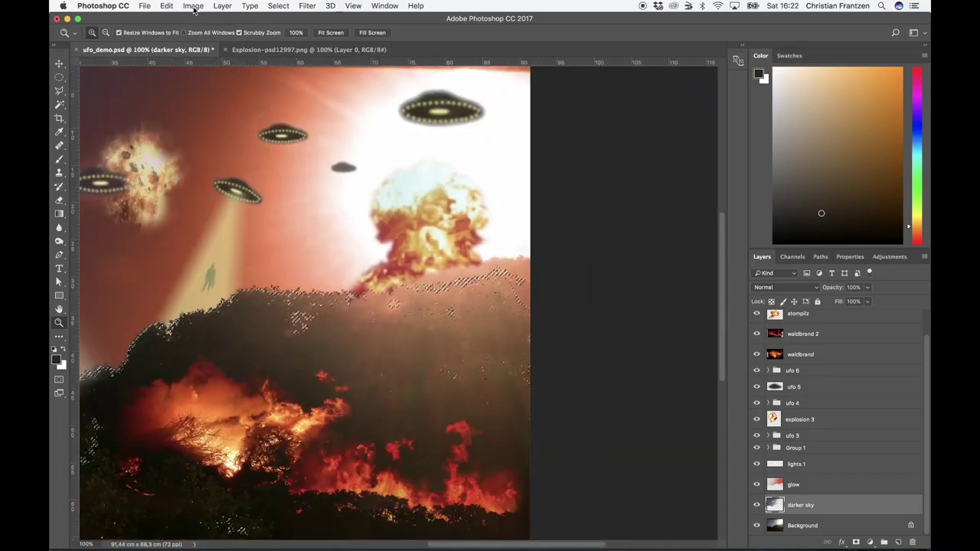
click(166, 6)
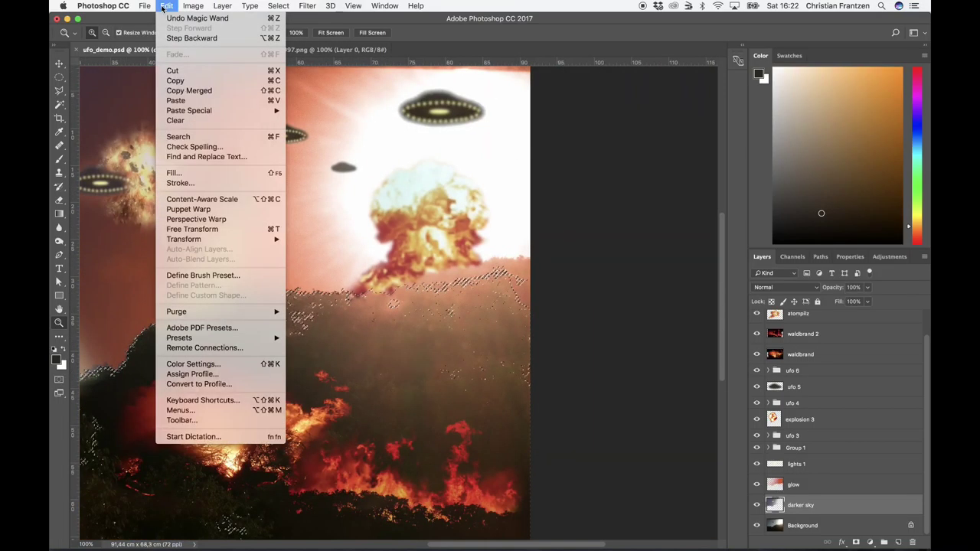
click(176, 120)
- Try clearing the selected forest and hill area from the glow layer, and deselect it
click(793, 485)
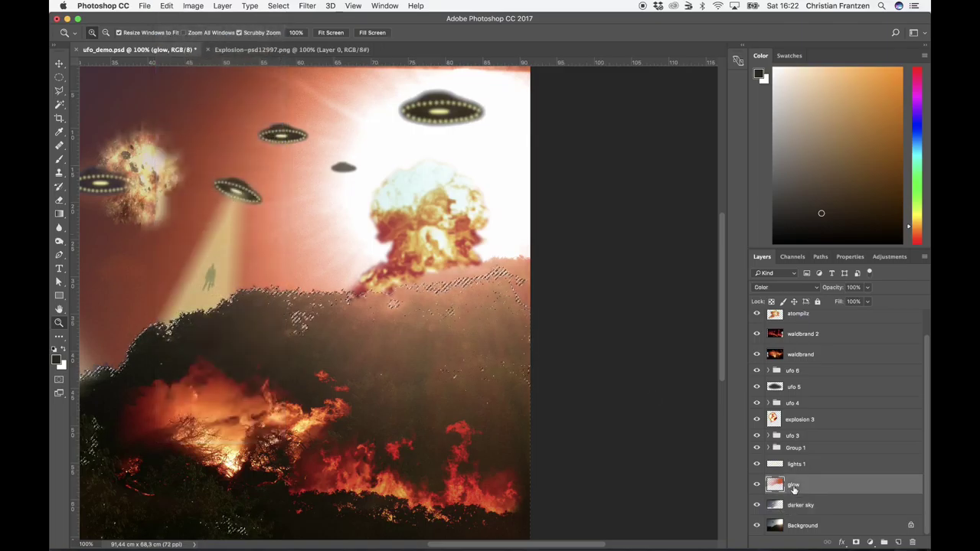
click(167, 6)
click(182, 121)
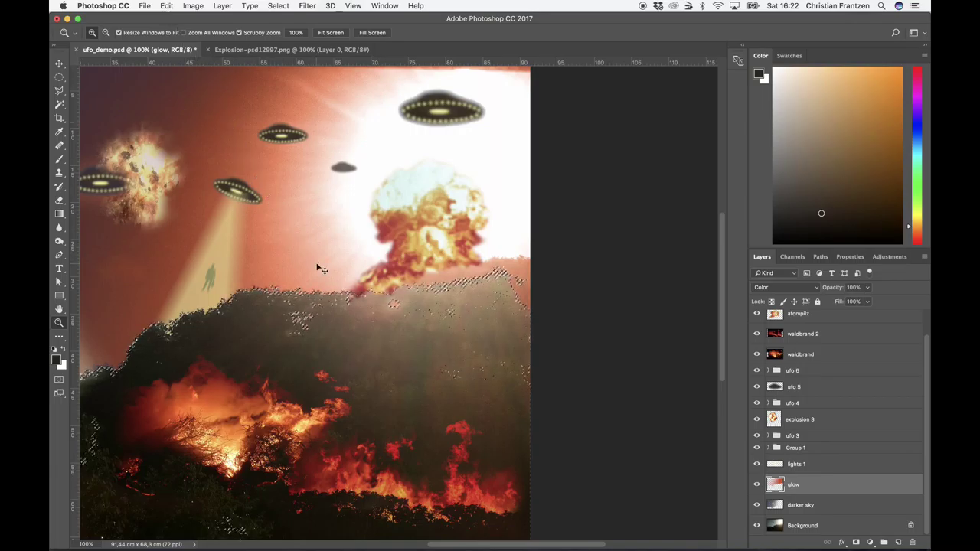
key(super+d)
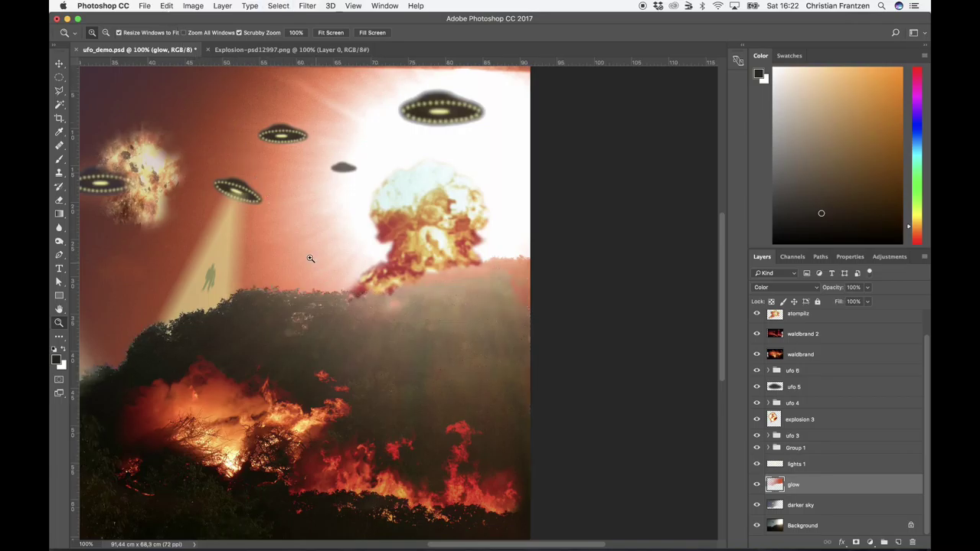
- Undo the deselection and the clearing of the glow layer
click(166, 5)
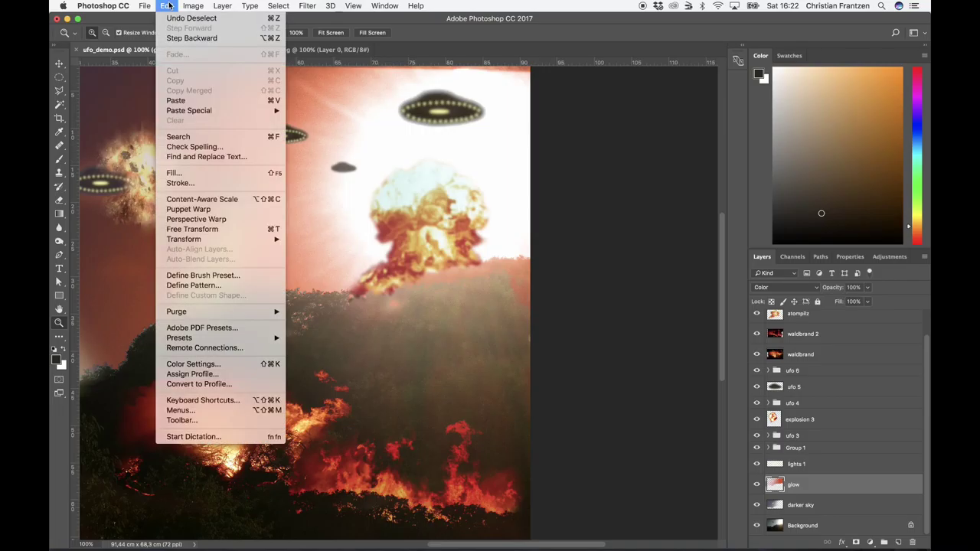
click(181, 42)
click(166, 6)
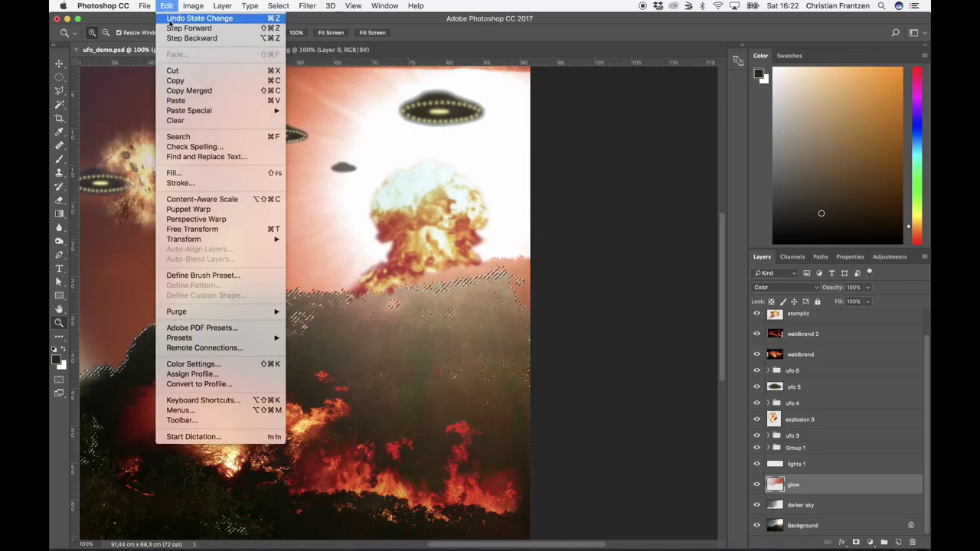
click(178, 38)
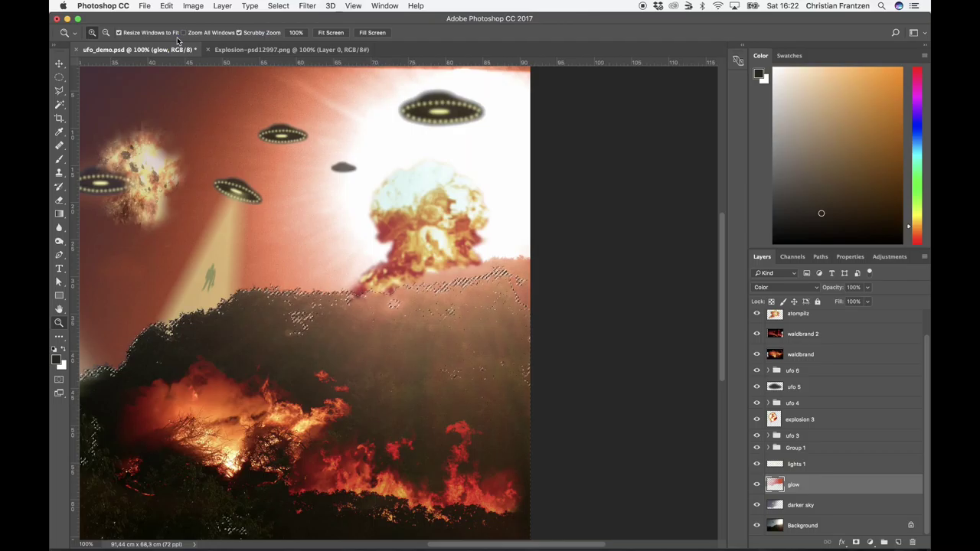
- Remove the forest selection and save the document
click(278, 6)
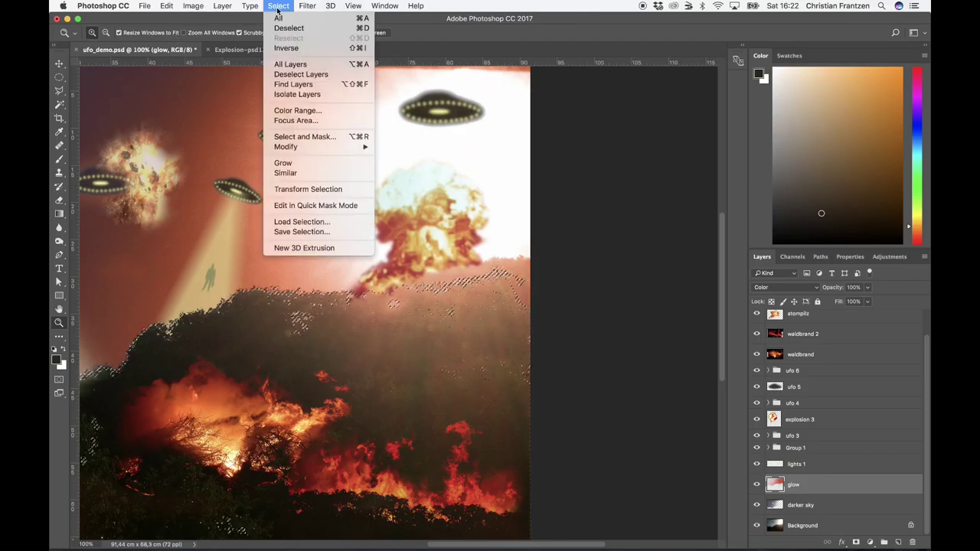
click(281, 32)
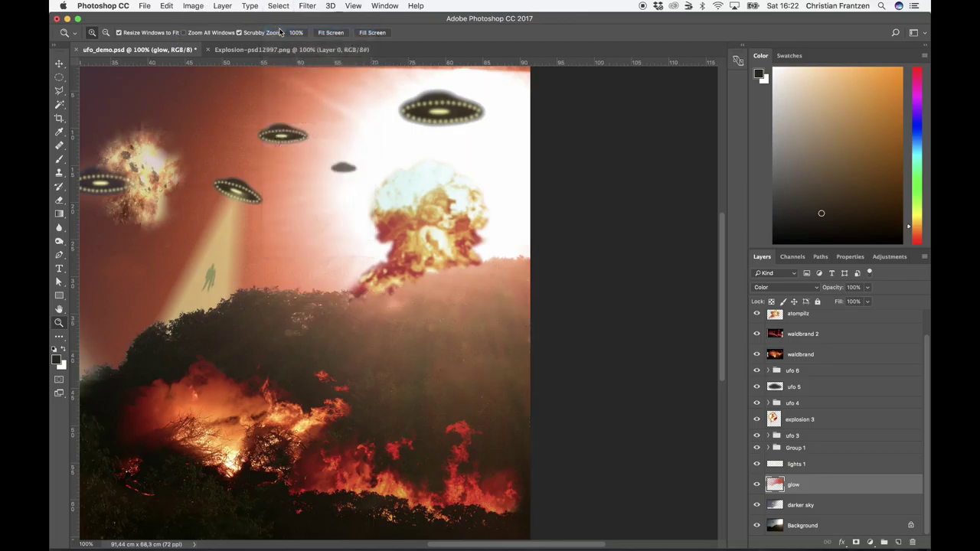
alt+click(273, 351)
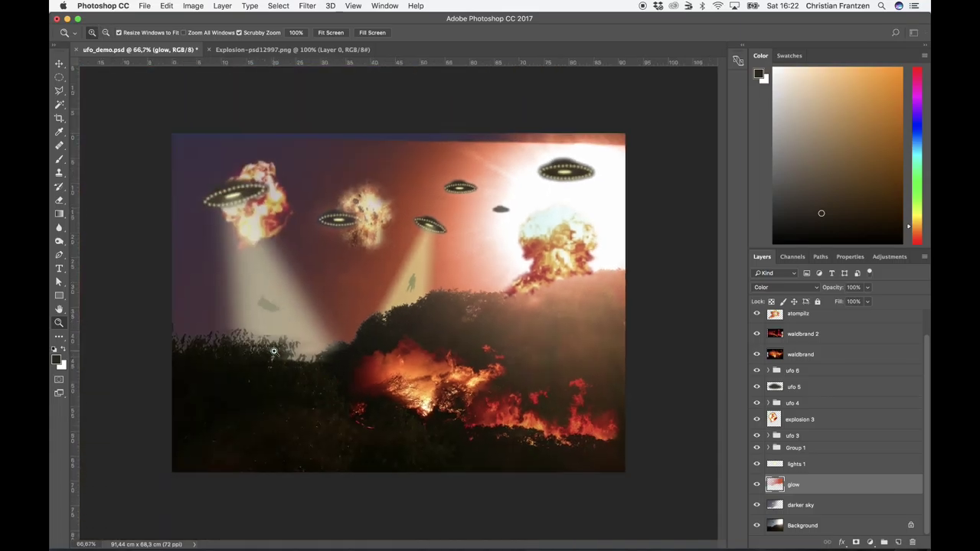
click(144, 6)
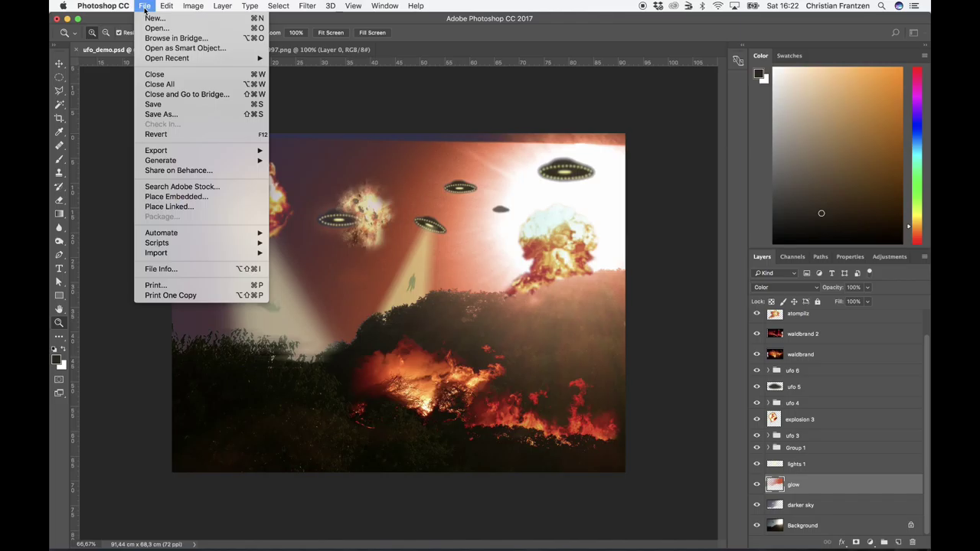
click(152, 105)
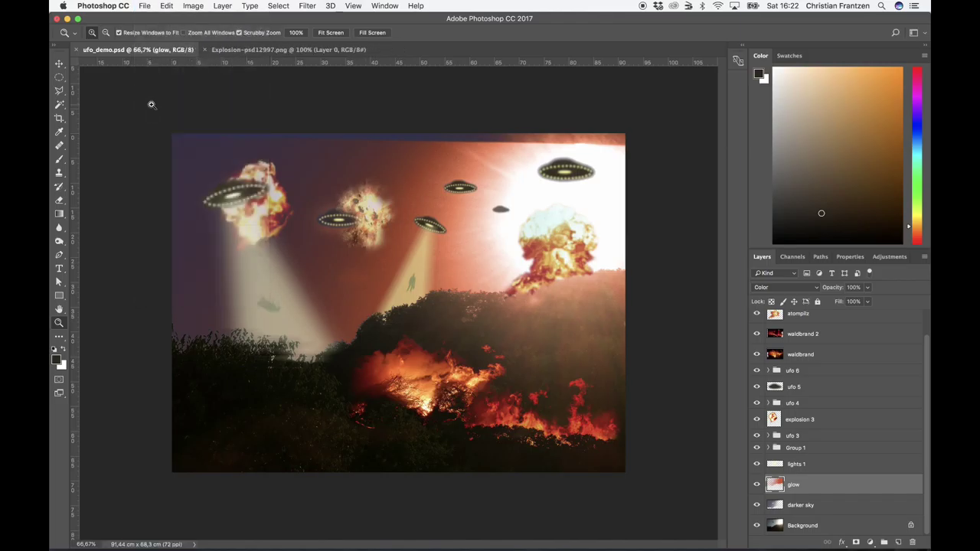
- Toggle the ufo 4 and ufo 3 groups off and on to identify which saucers they contain
scroll(788, 433, up, 1)
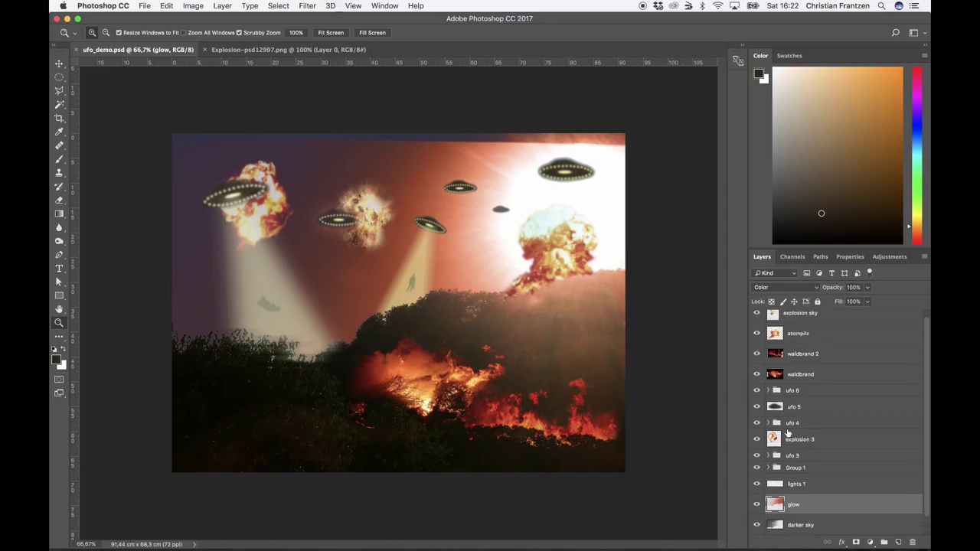
scroll(788, 434, up, 1)
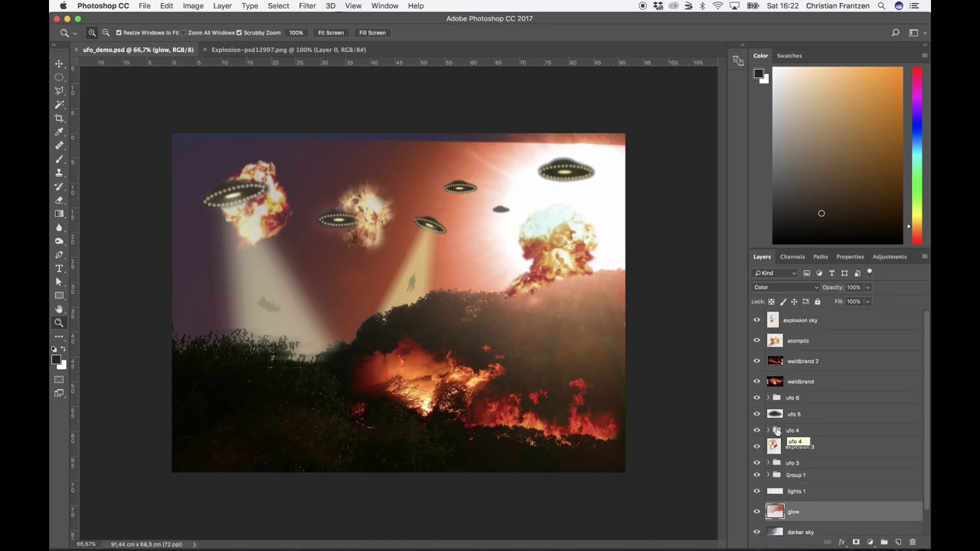
click(757, 431)
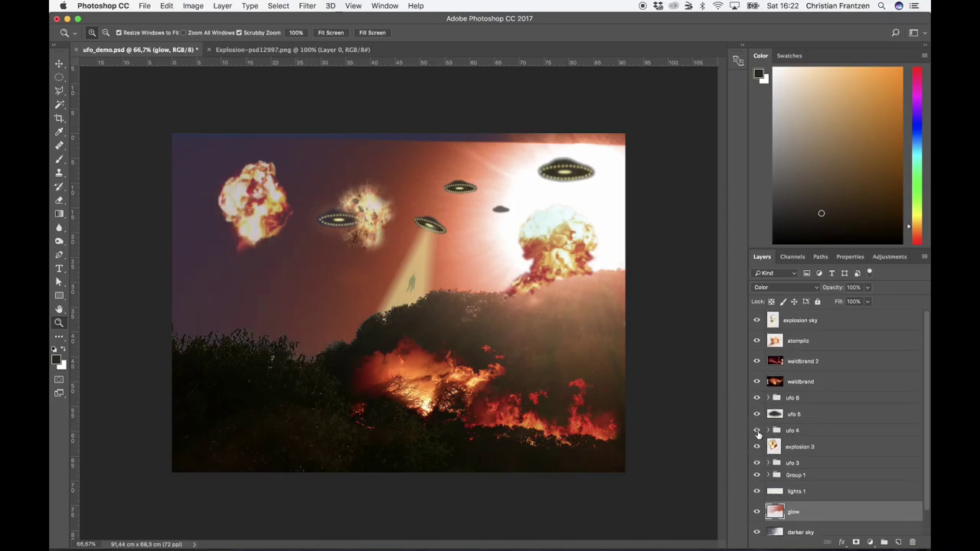
click(757, 432)
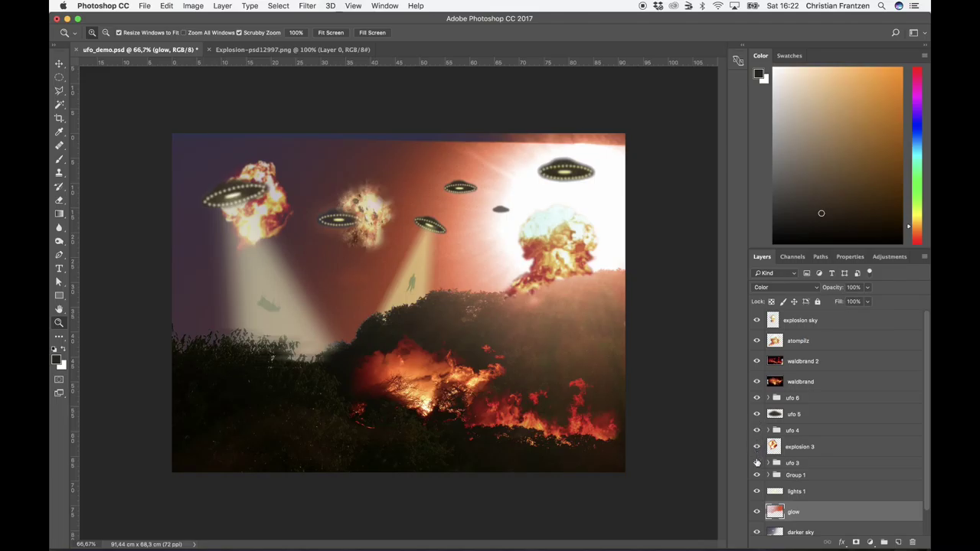
click(758, 464)
click(758, 463)
- Apply a Gaussian Blur with a 4.1-pixel radius to the ufo 3 layer inside its group, and collapse the group
click(769, 464)
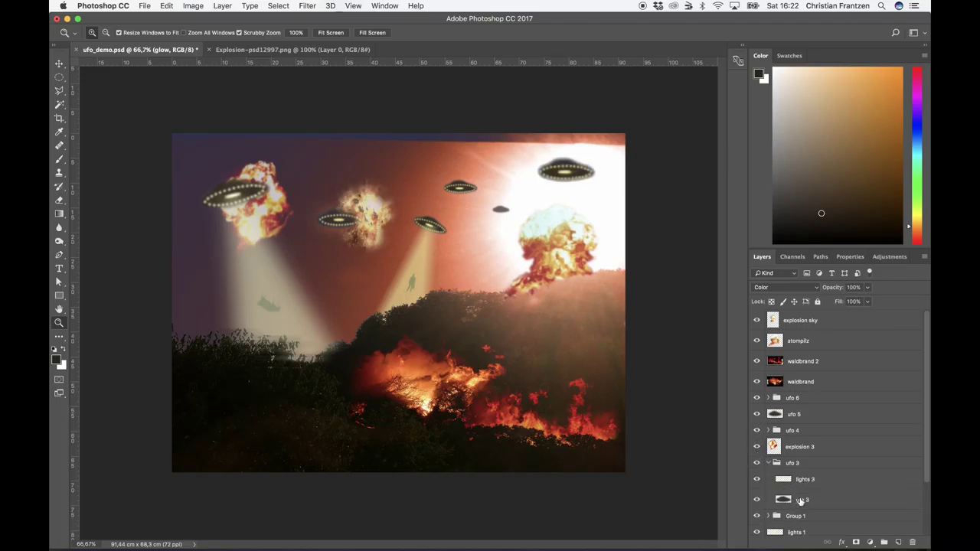
click(800, 501)
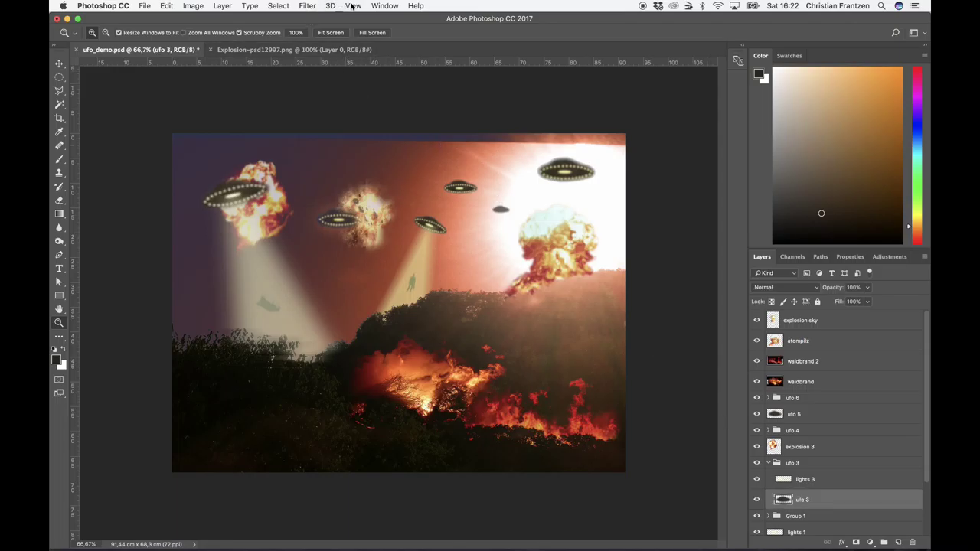
click(307, 6)
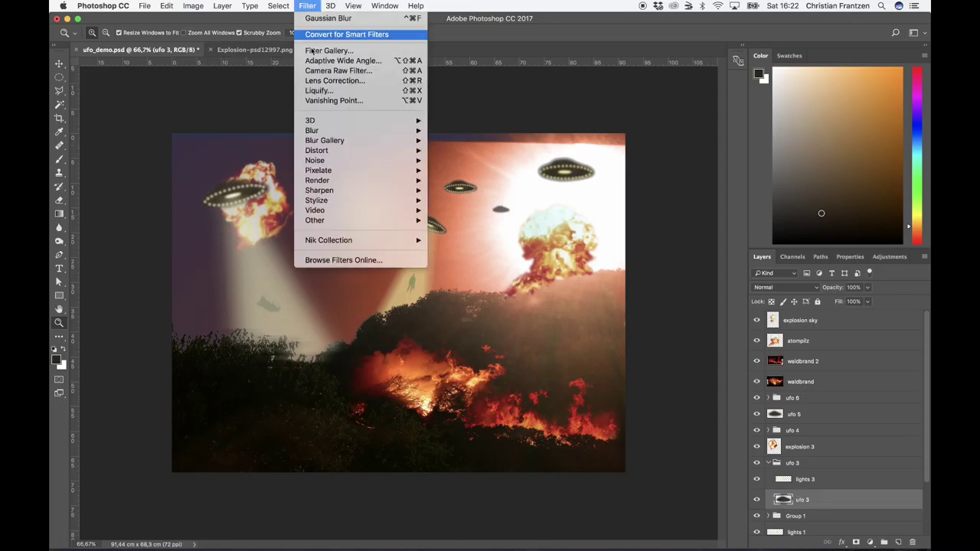
mouse_move(320, 132)
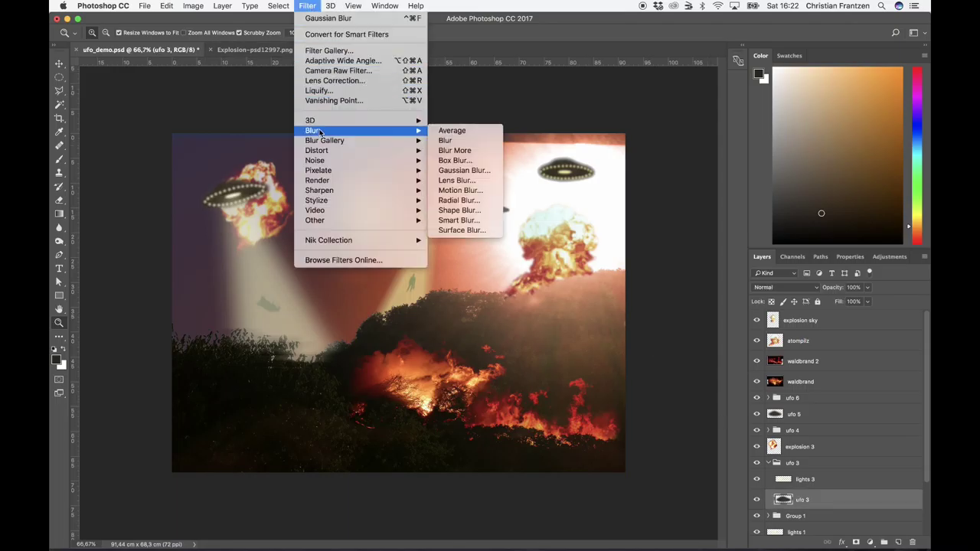
click(455, 171)
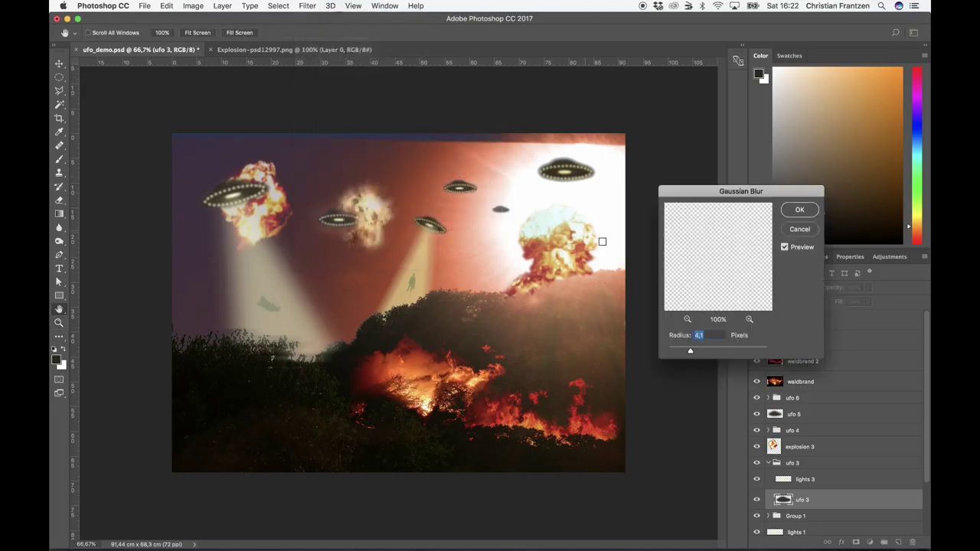
click(557, 162)
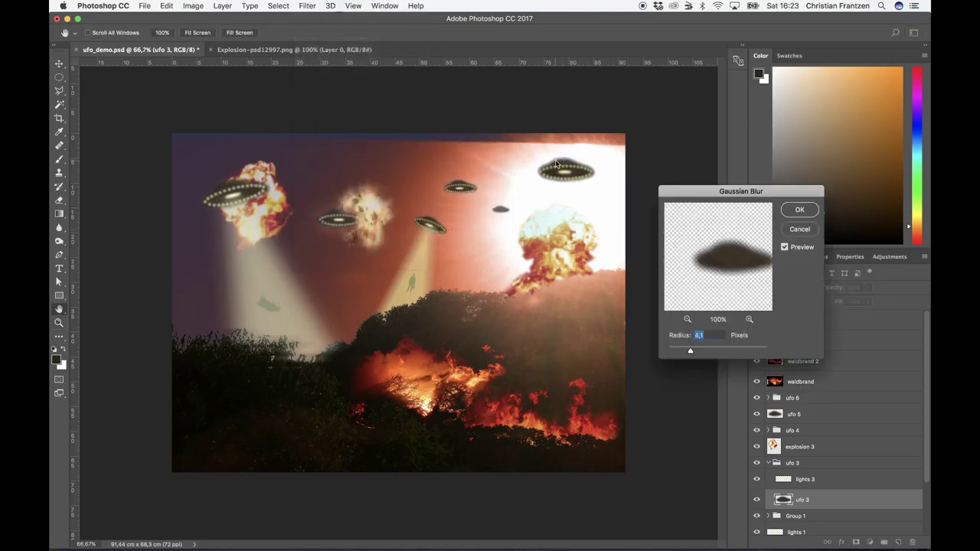
click(784, 248)
click(798, 211)
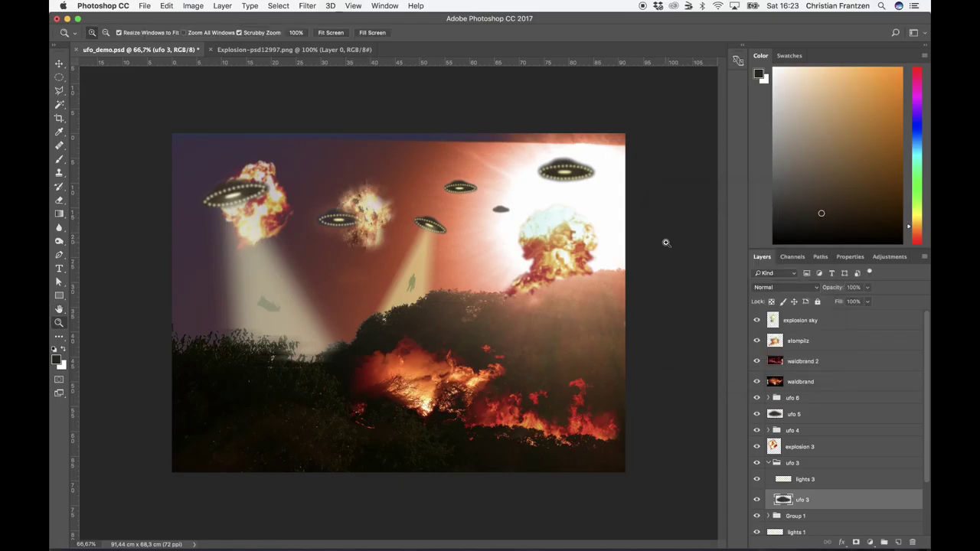
click(769, 464)
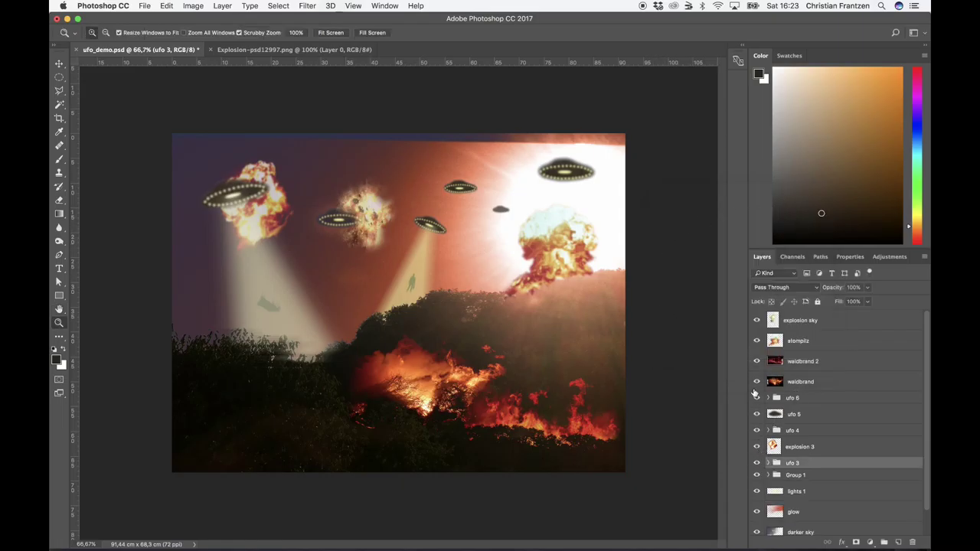
- Identify the explosion sky layer by toggling its visibility, and apply a subtle Gaussian Blur with a reduced radius to it
click(757, 324)
click(757, 321)
click(805, 321)
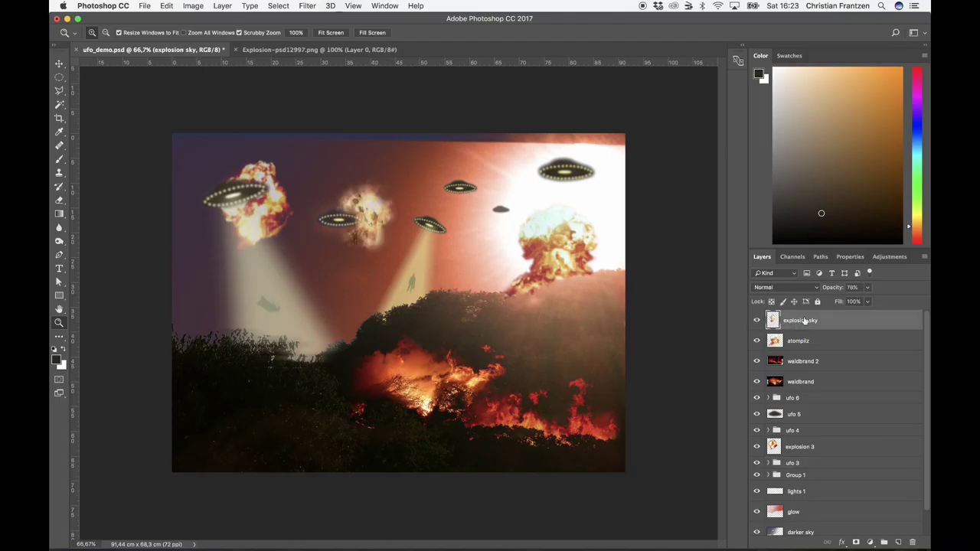
click(306, 6)
mouse_move(318, 132)
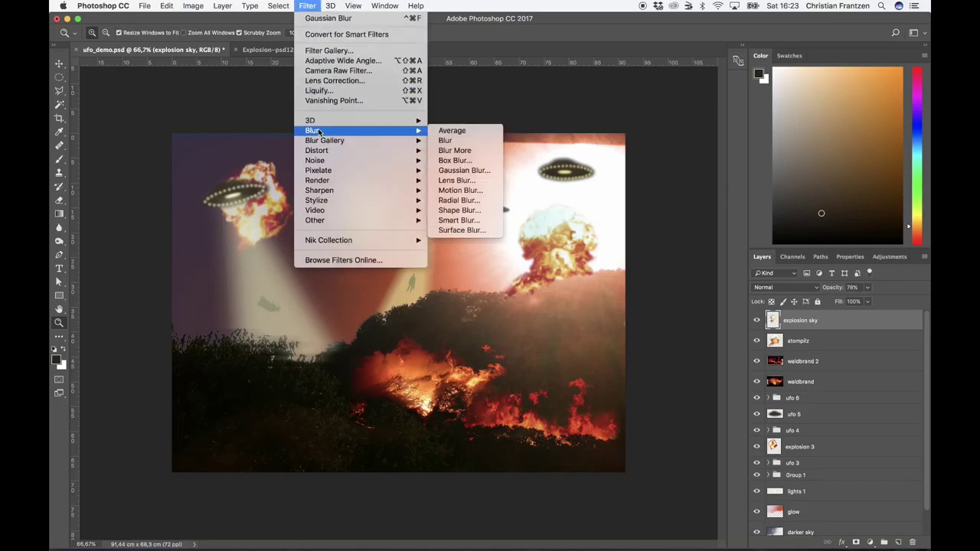
click(471, 171)
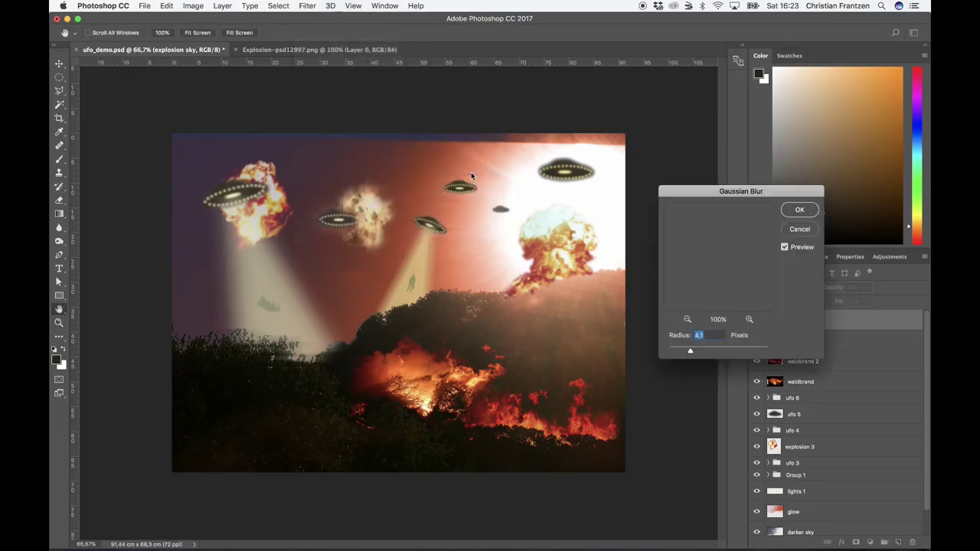
click(379, 209)
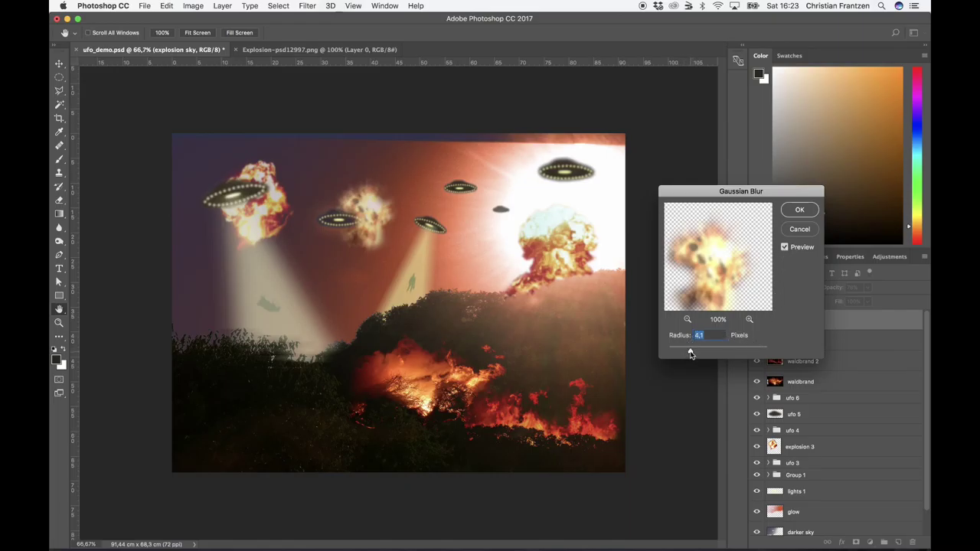
drag(690, 353, 678, 353)
click(801, 211)
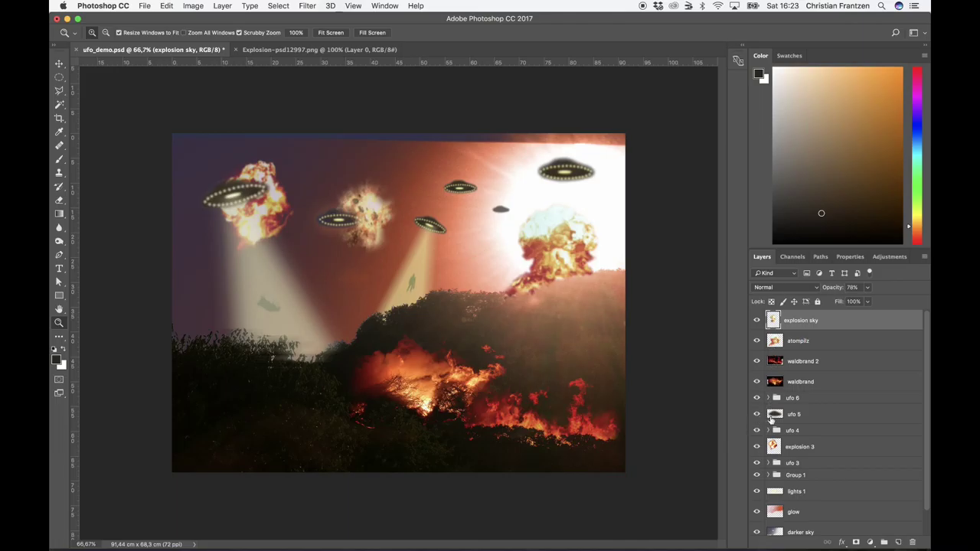
- Toggle the ufo 3 and Group 1 groups off and on to identify their saucers, and rename Group 1 to "ufo 2"
click(756, 464)
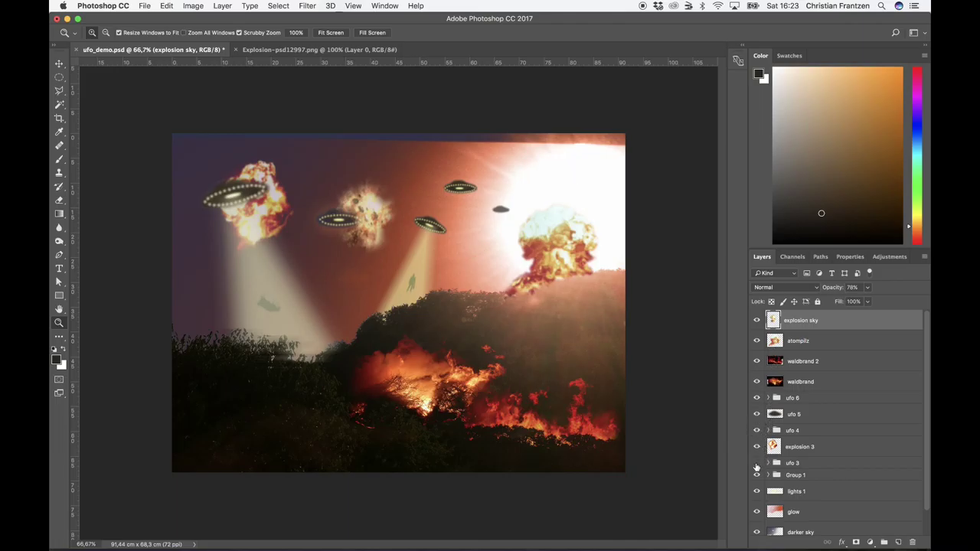
click(757, 463)
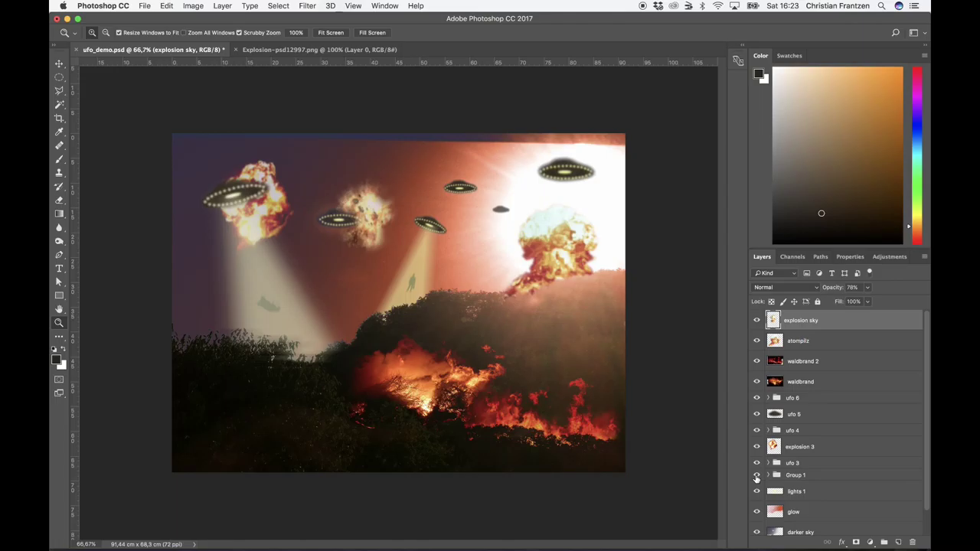
click(756, 475)
click(756, 475)
double_click(792, 476)
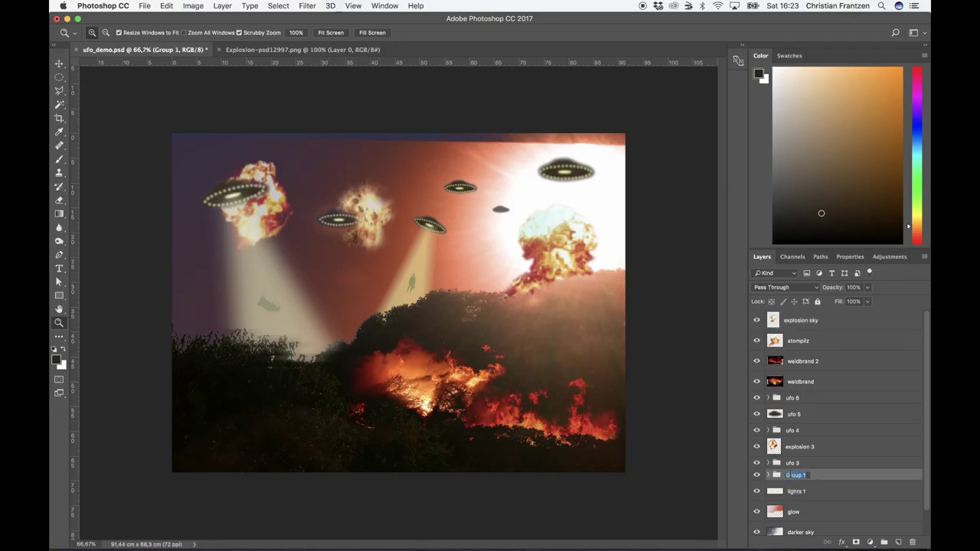
text(ufo 2)
key(Return)
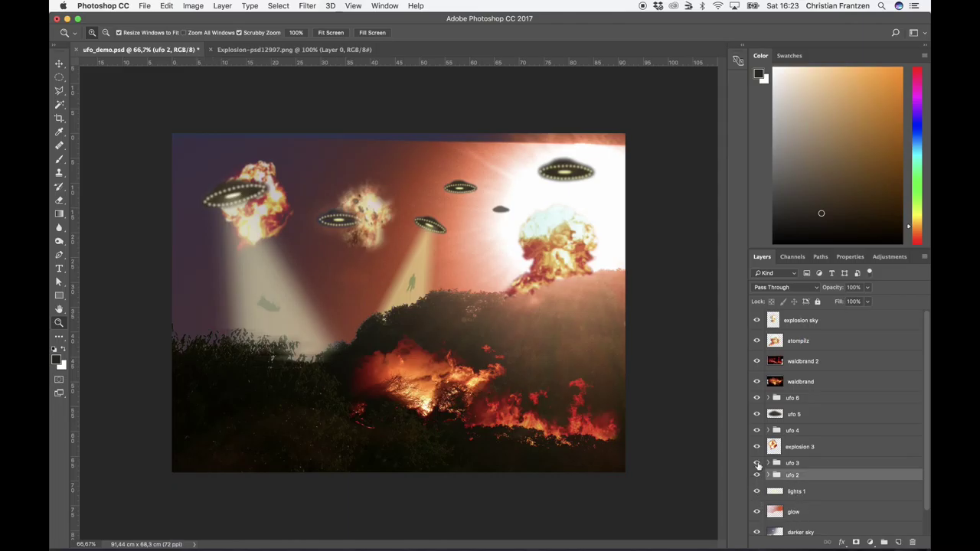
- Toggle ufo 4, ufo 5 and ufo 6 off and on to check which saucer each contains, and save the document
click(758, 432)
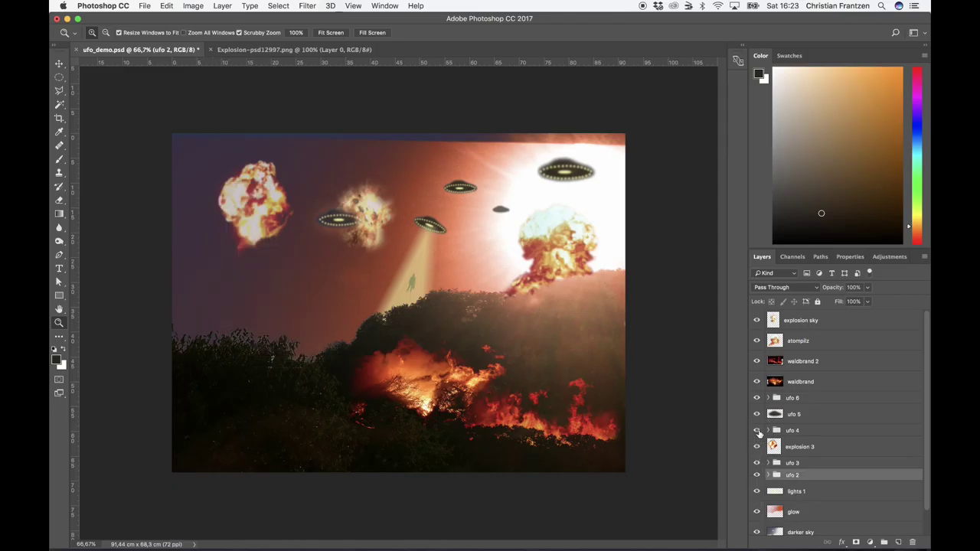
click(757, 431)
click(757, 414)
click(757, 414)
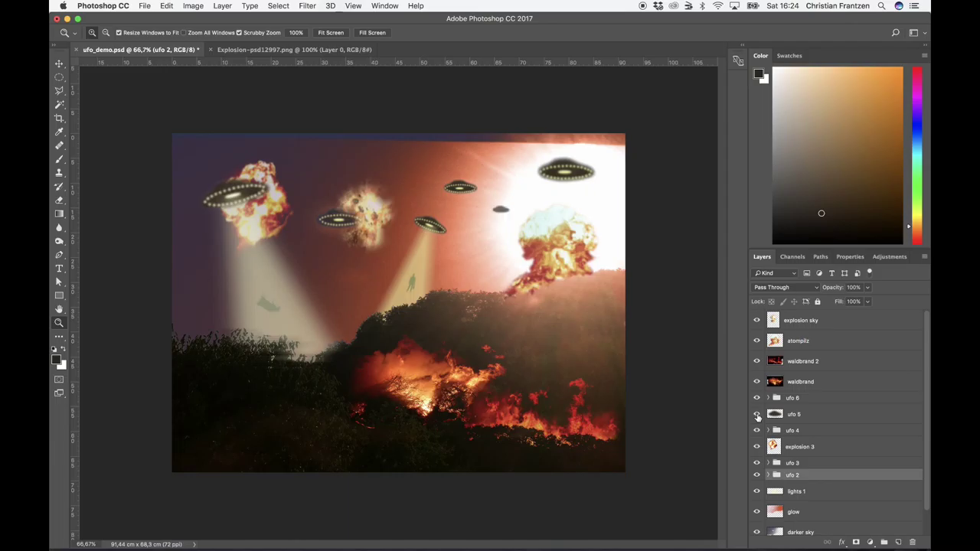
click(758, 398)
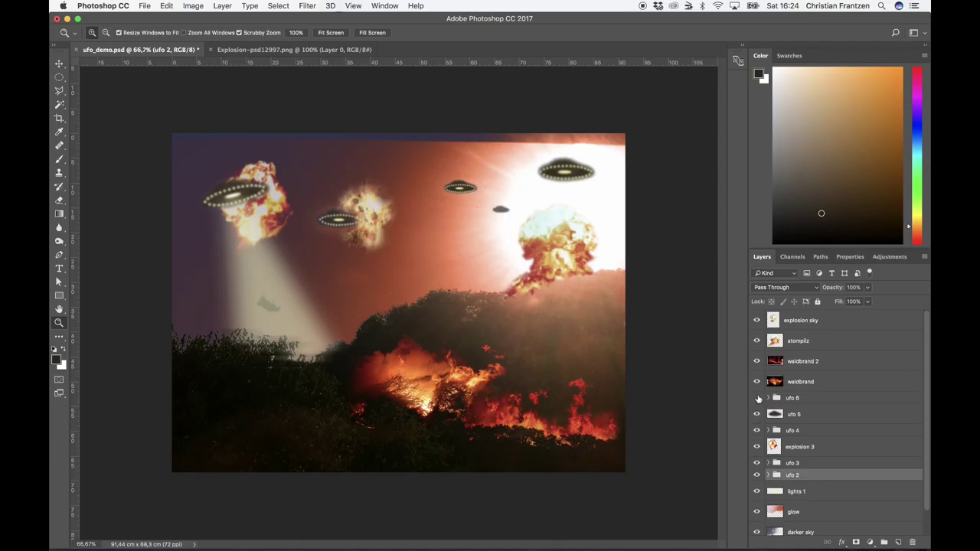
click(757, 398)
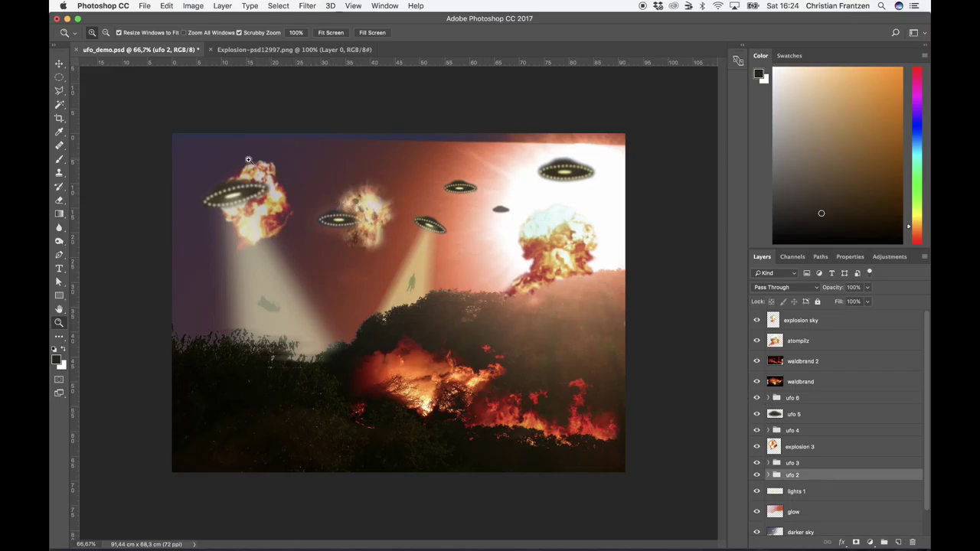
click(144, 6)
click(154, 103)
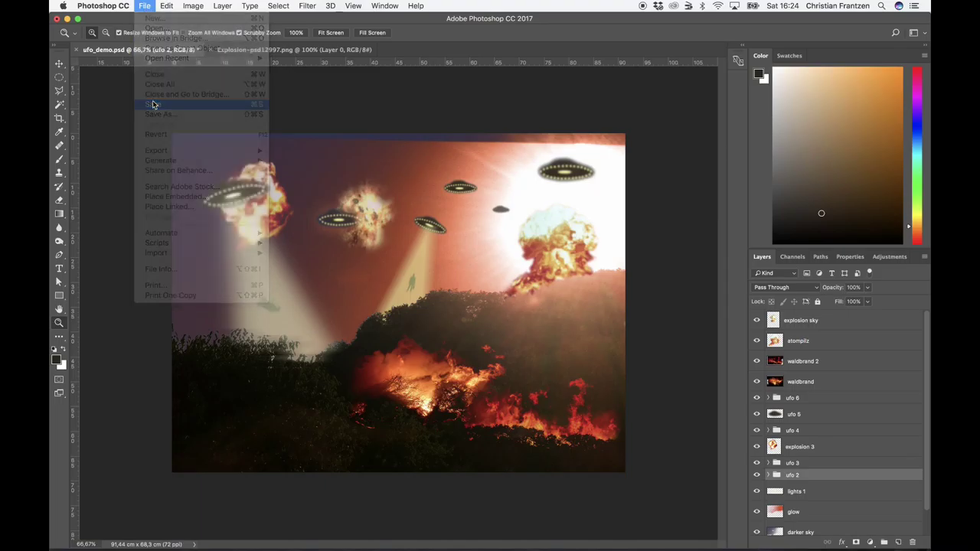